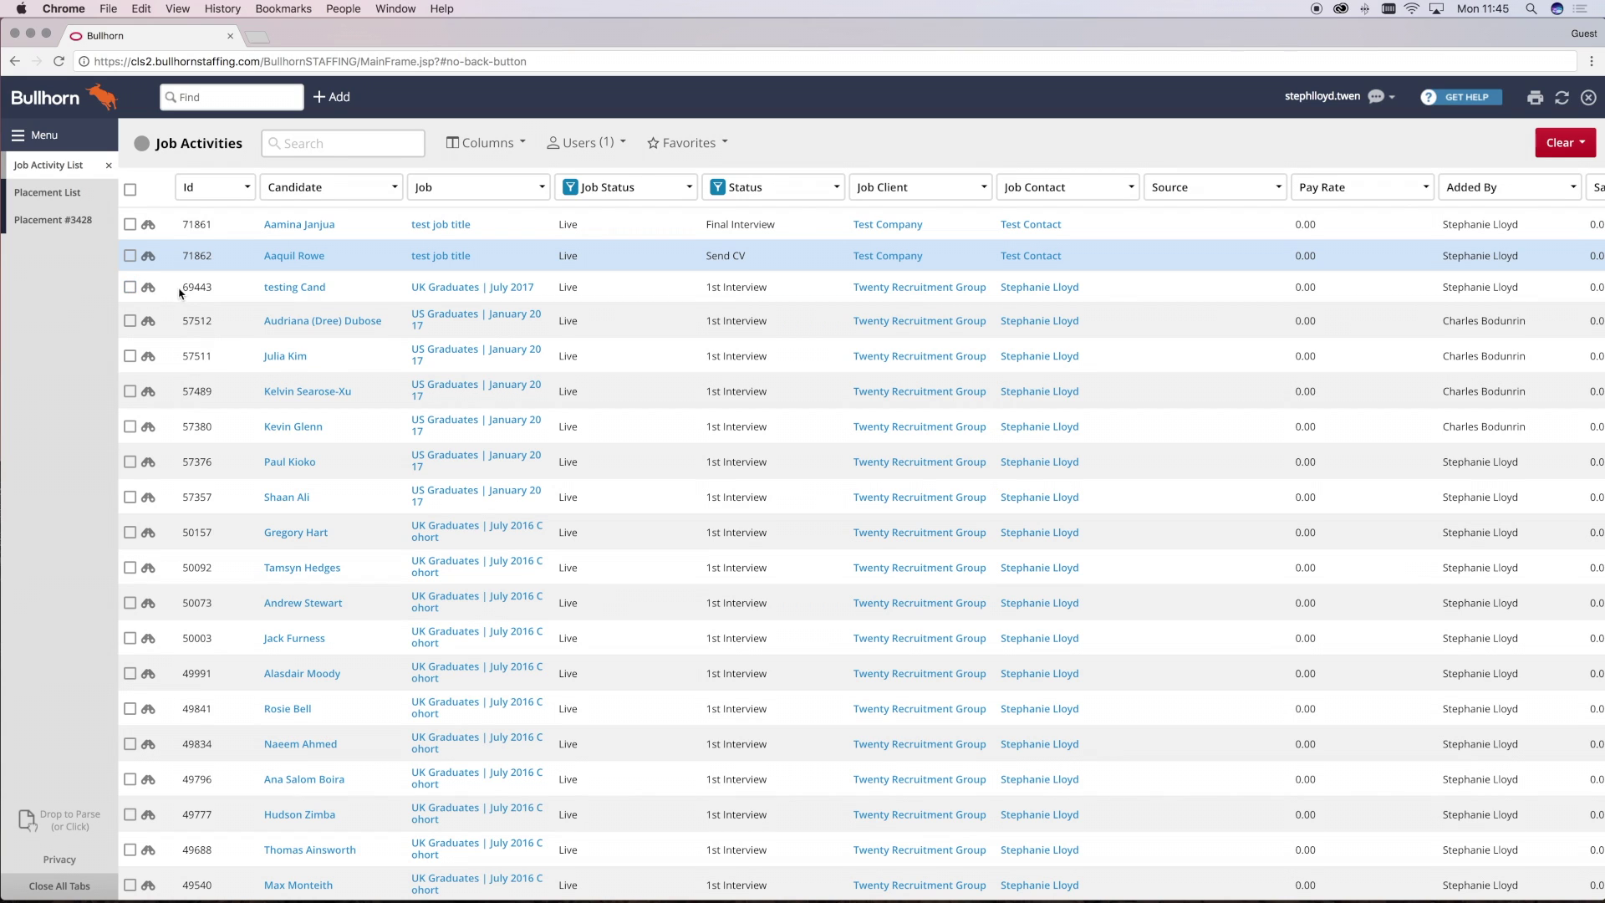
Step: Add a placement from job activity 69443's Actions and save the activity as Placed
left_click(149, 289)
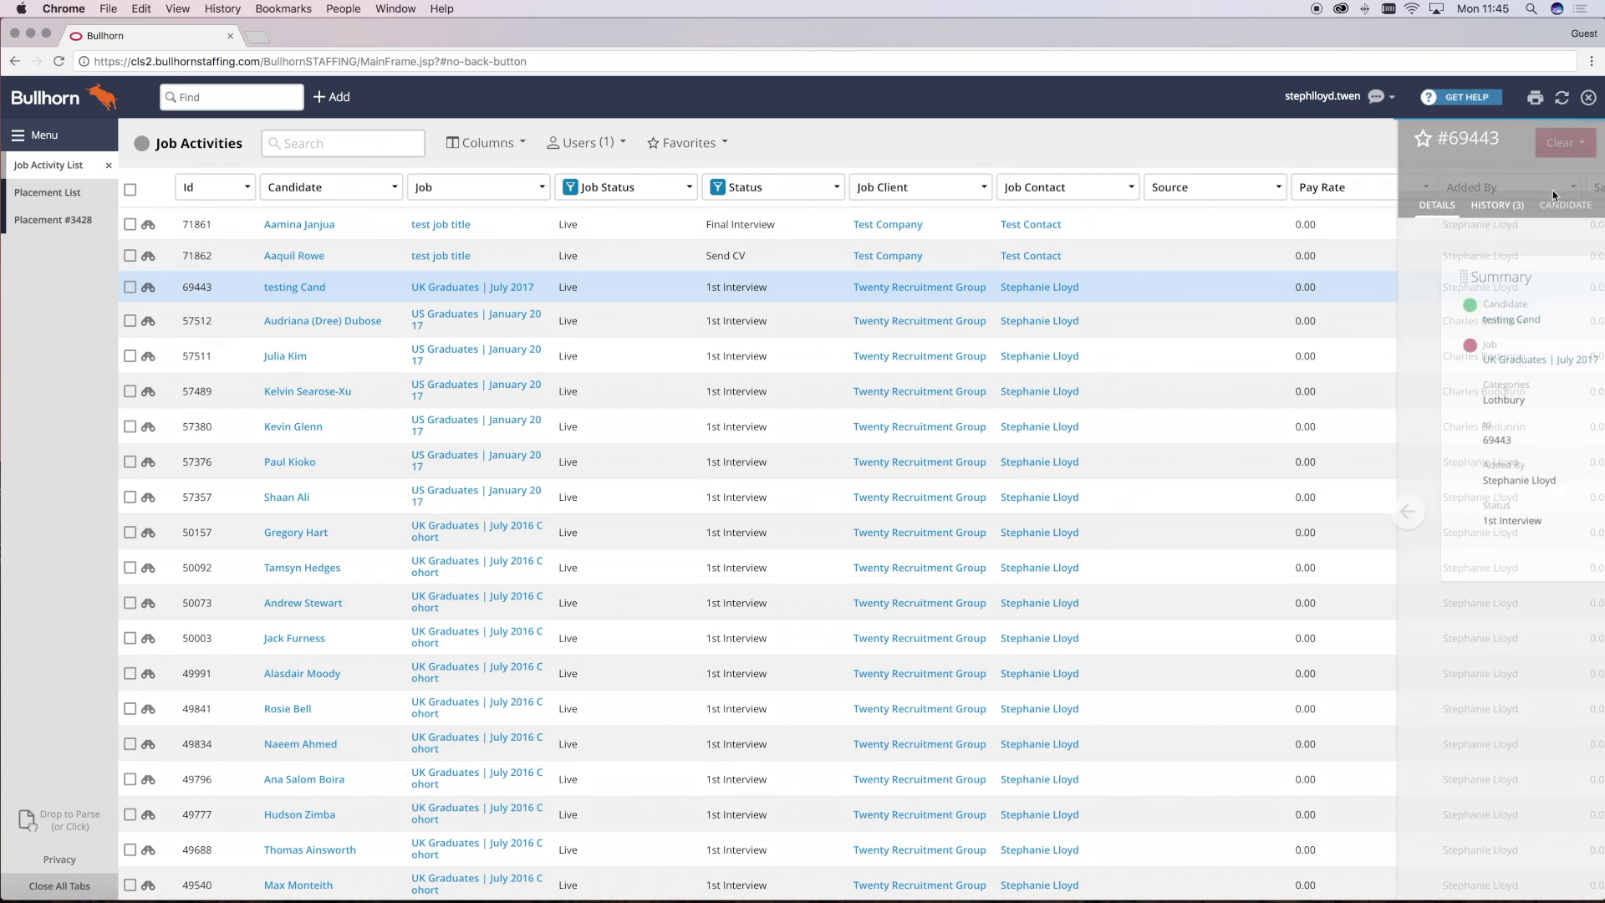
left_click(1553, 171)
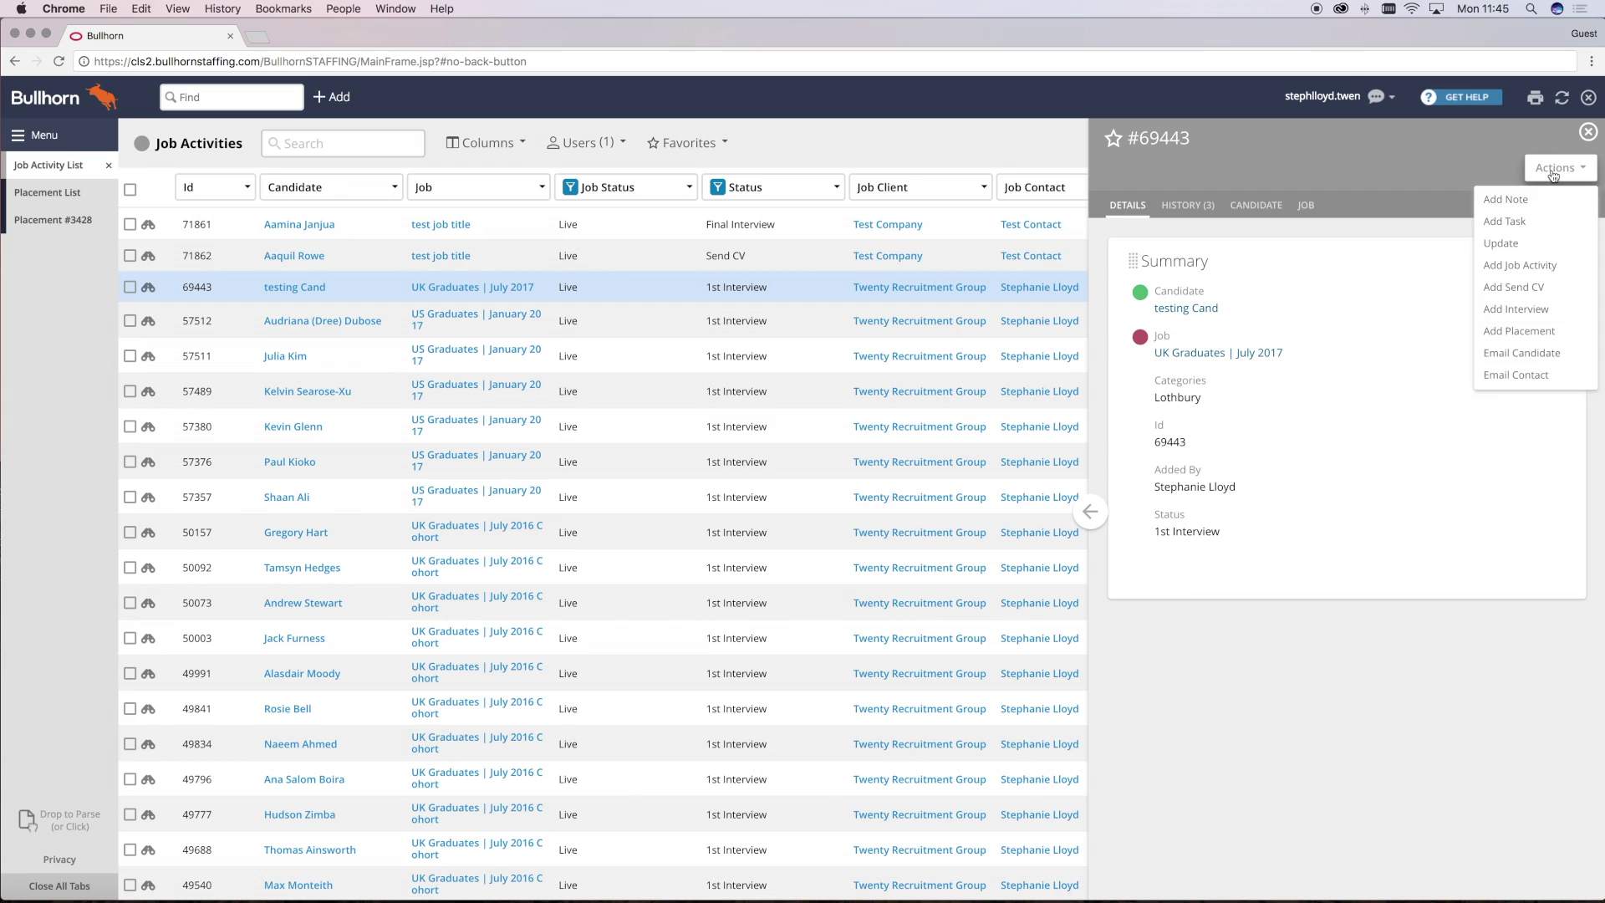
left_click(1526, 336)
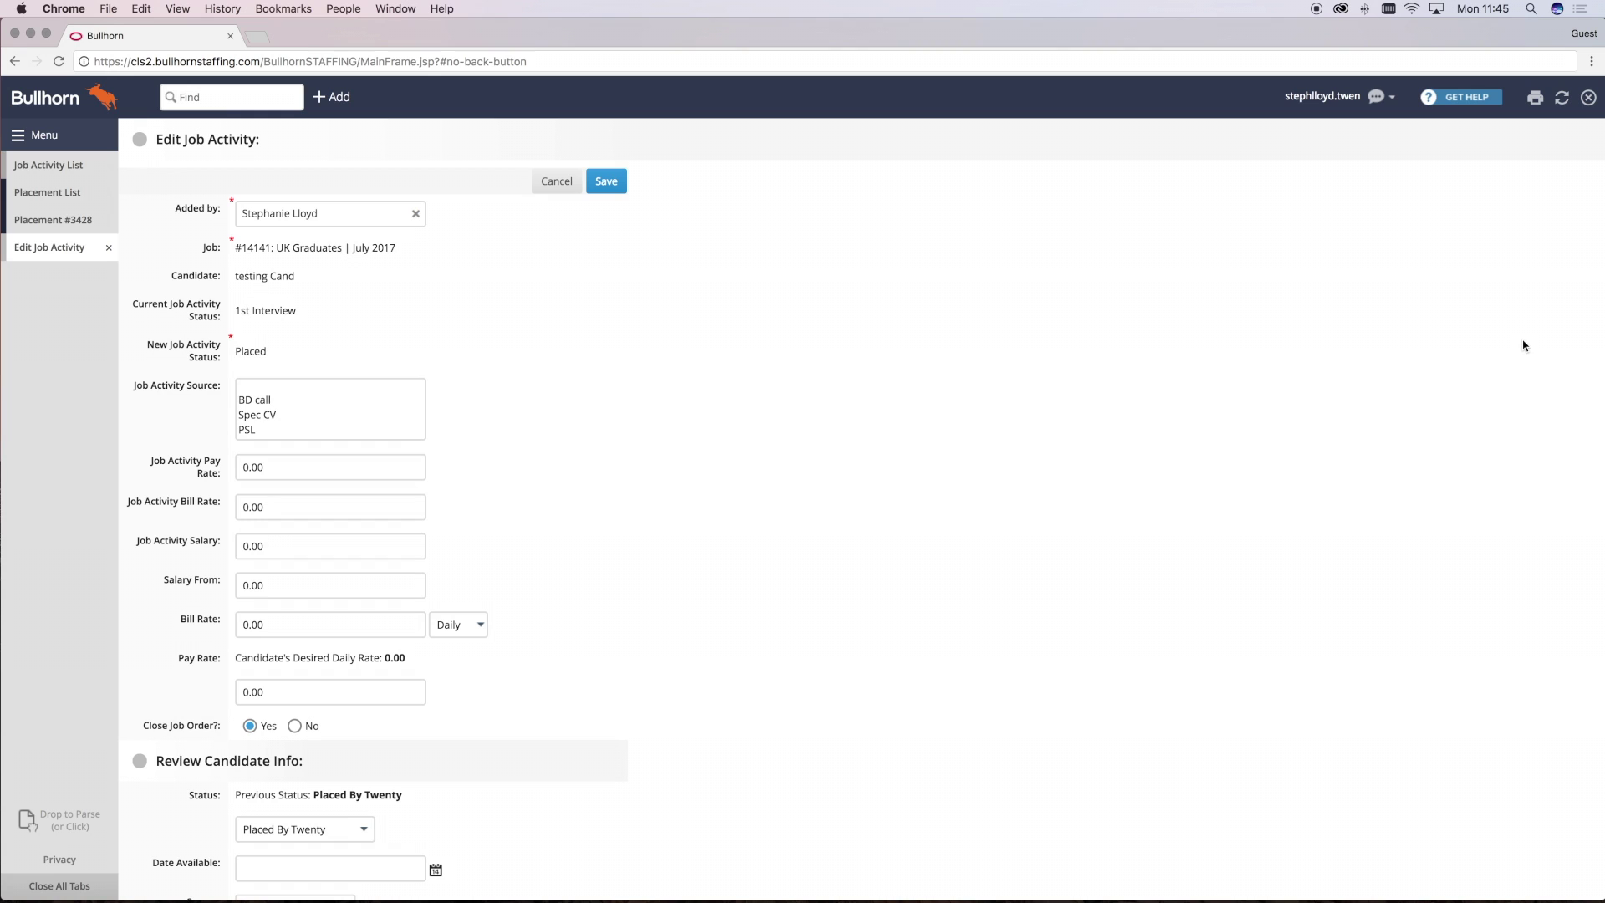
left_click(606, 182)
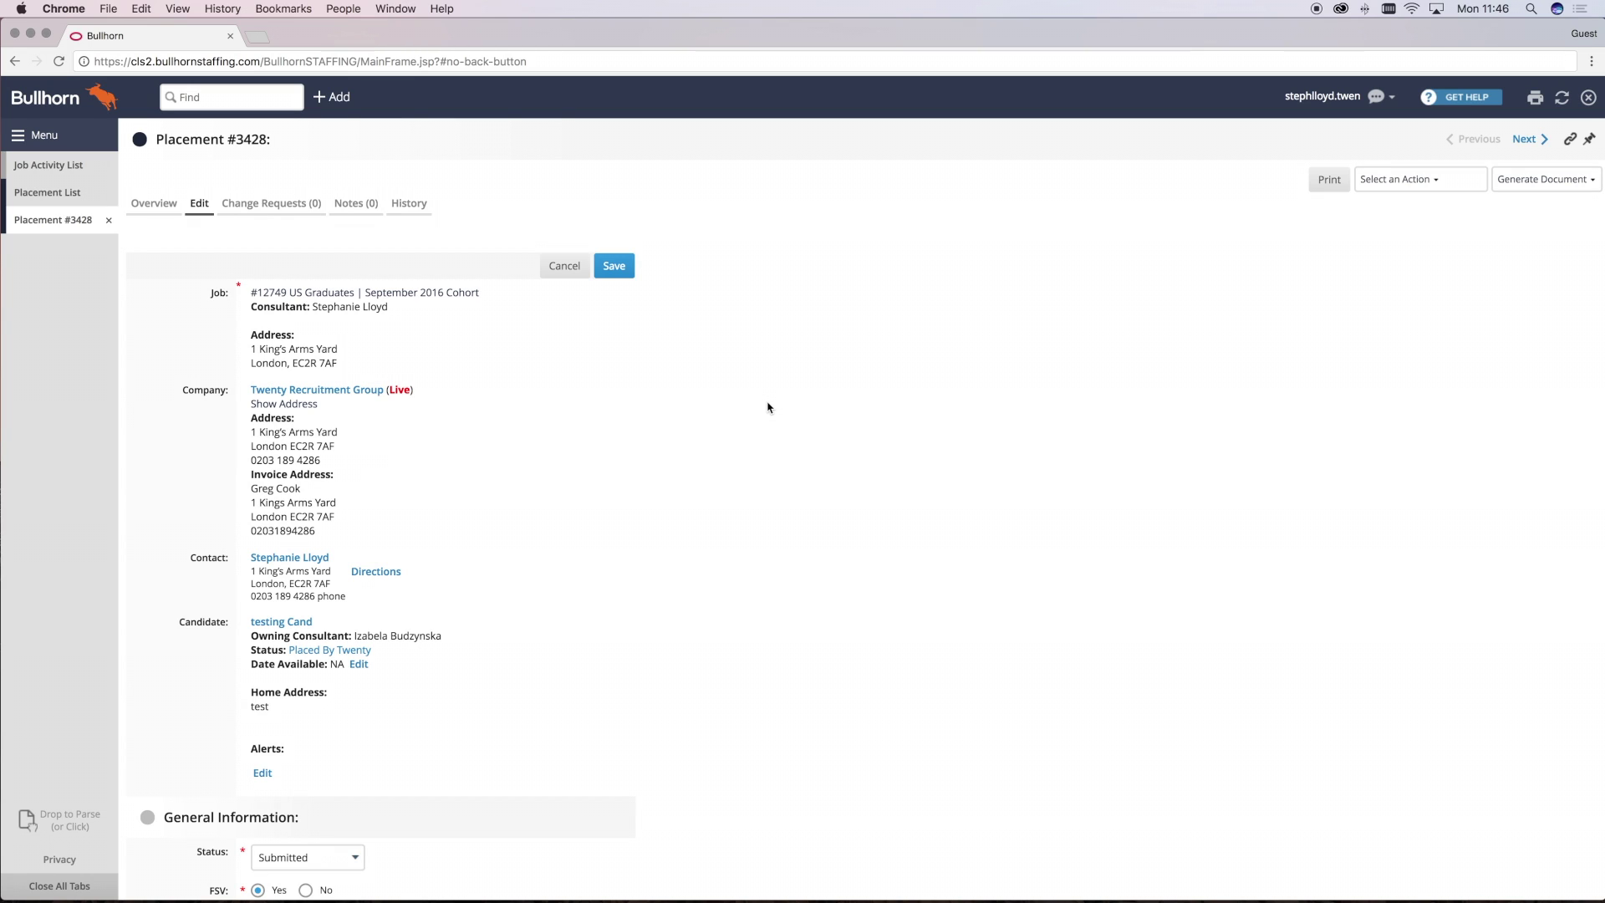
Step: Keep job type Permanent and change the start date from 15/07/2016 to 20/07/2016
scroll(767, 407, "down", 10)
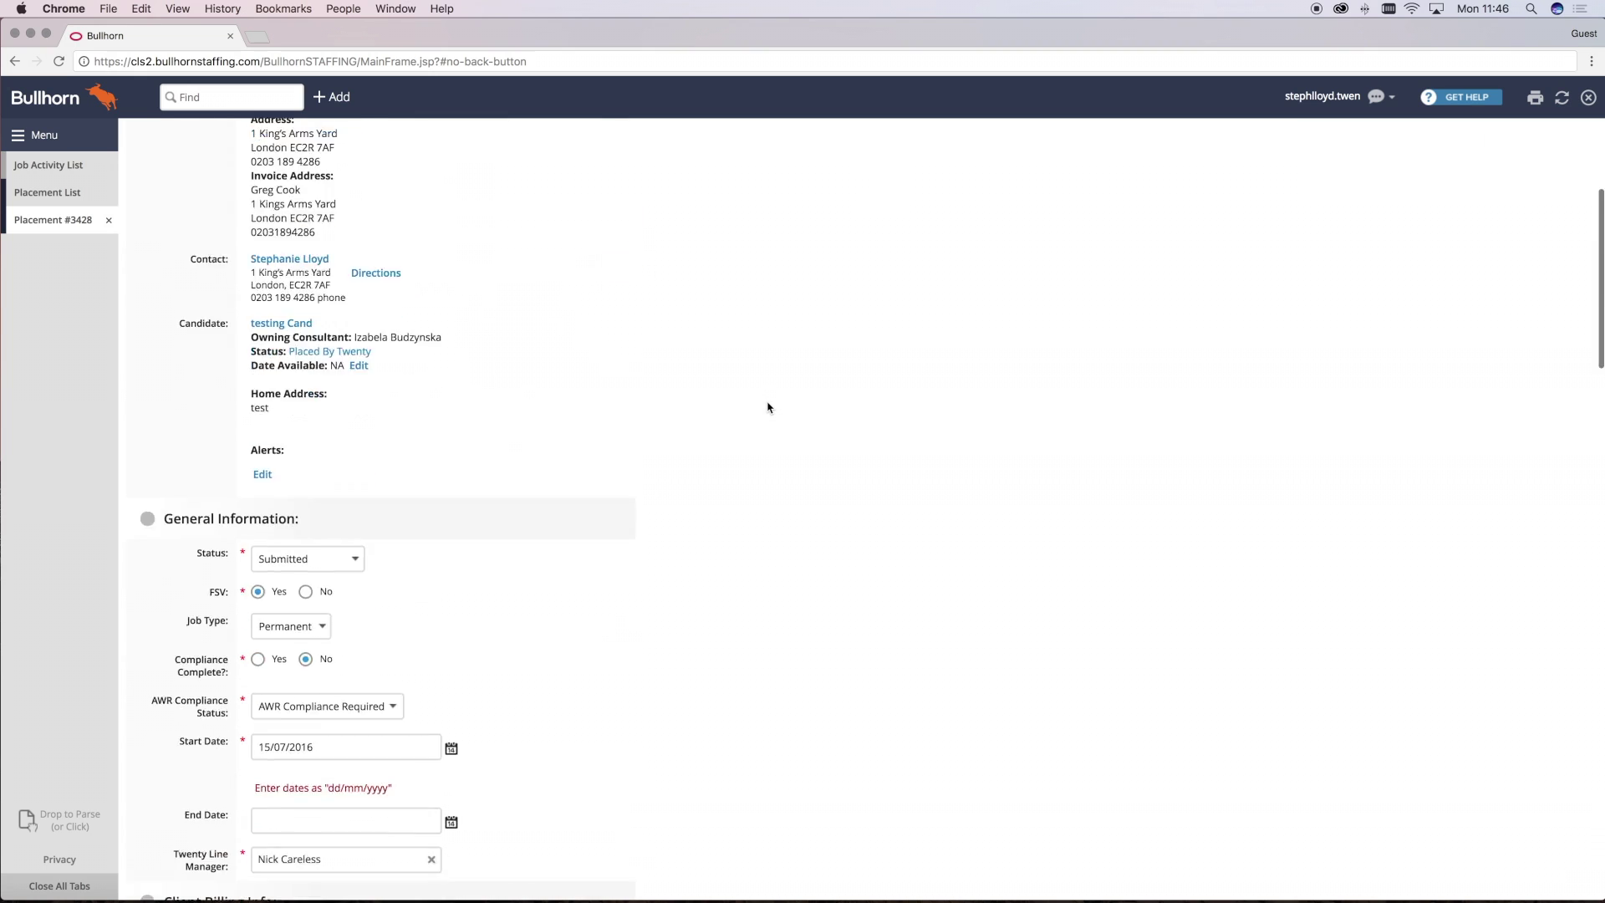
left_click(306, 352)
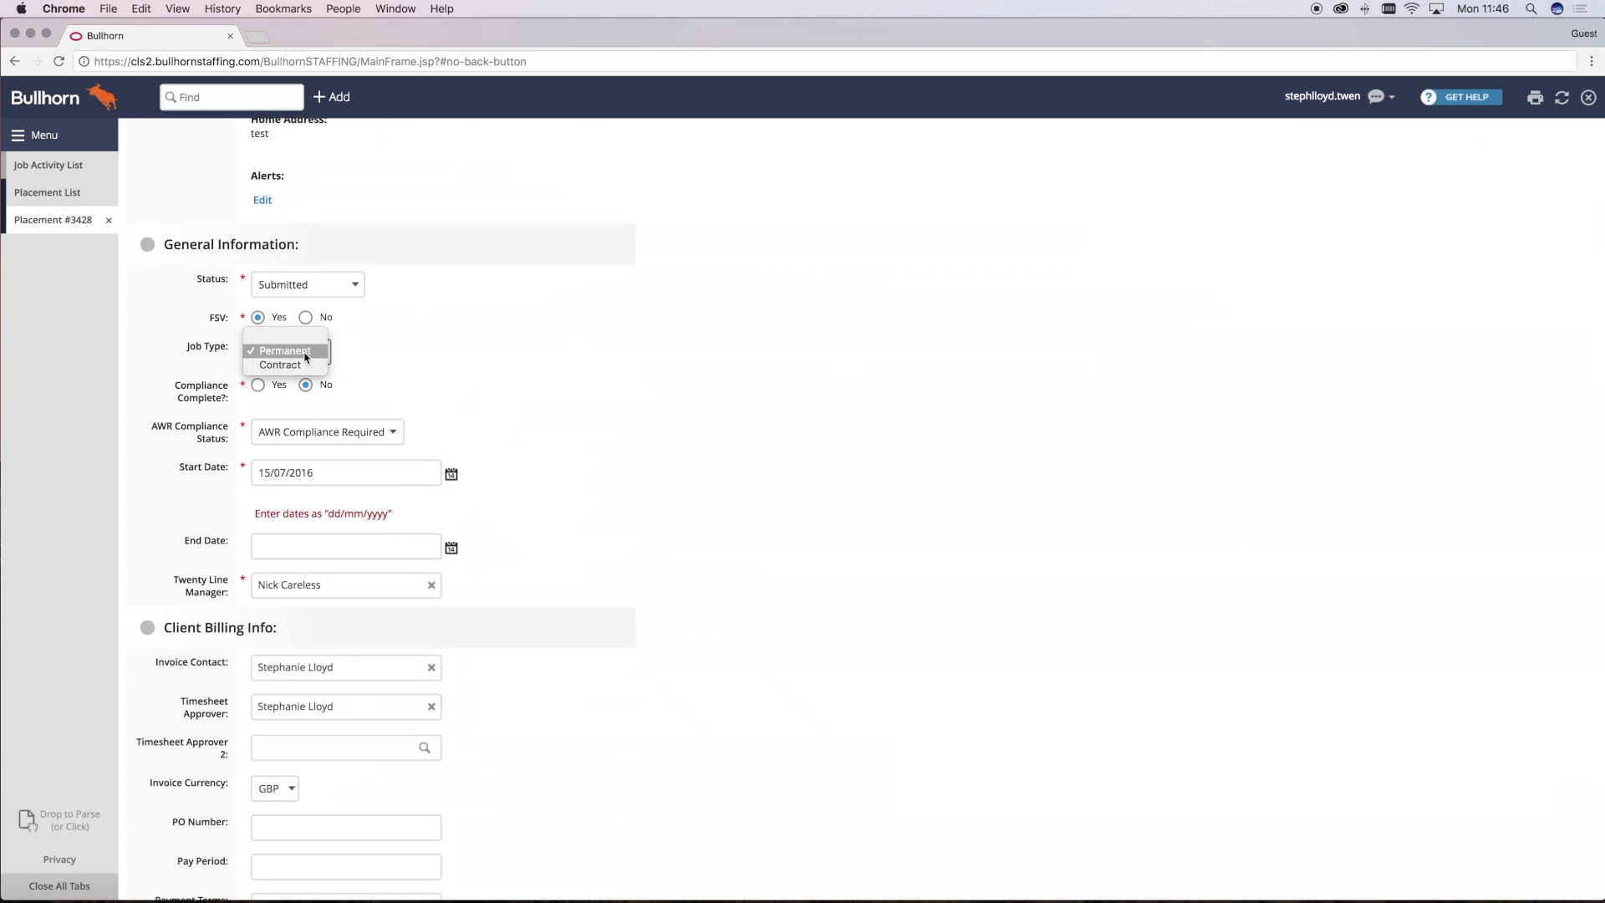
left_click(306, 358)
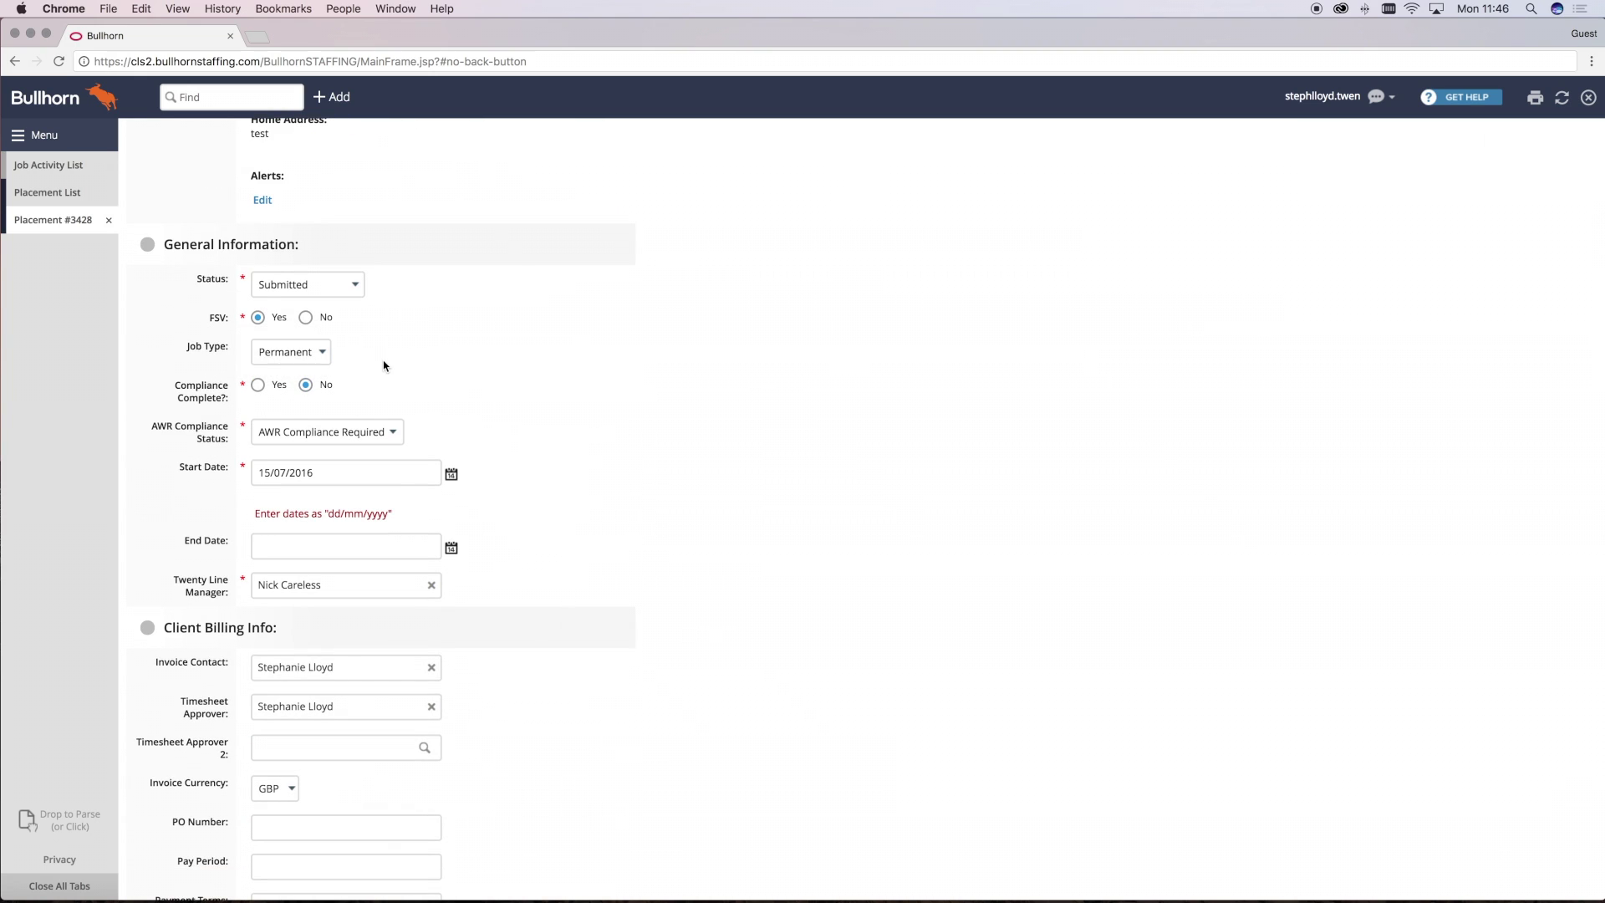
left_click(356, 473)
left_click(339, 618)
scroll(554, 788, "down", 5)
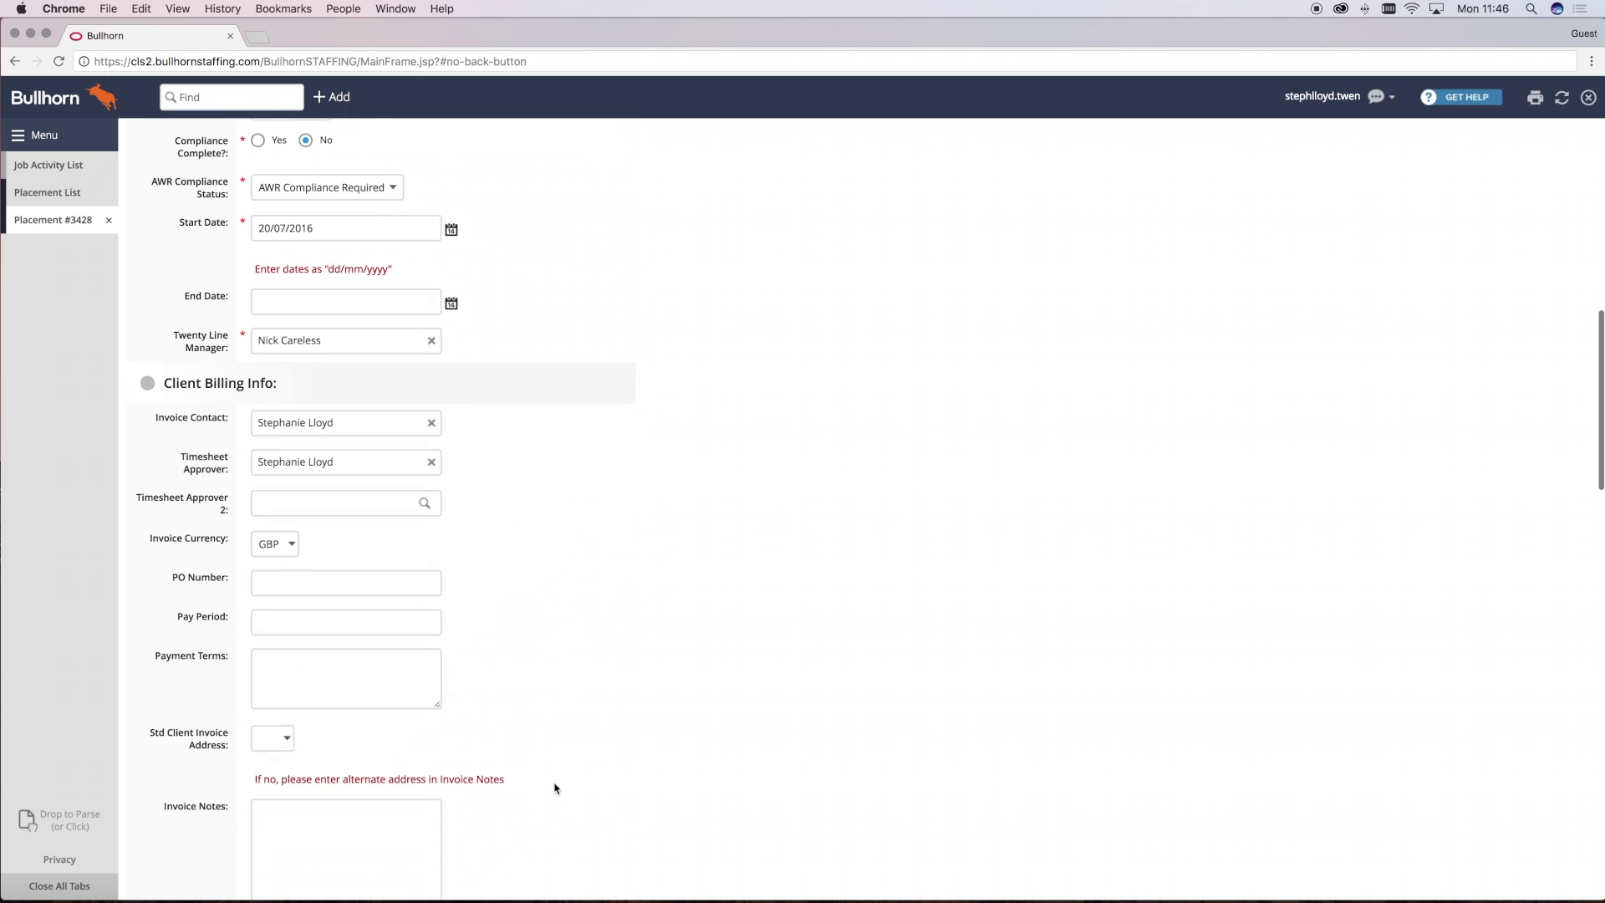
Step: Enter the placement salary and a 20% placement fee
scroll(312, 588, "down", 3)
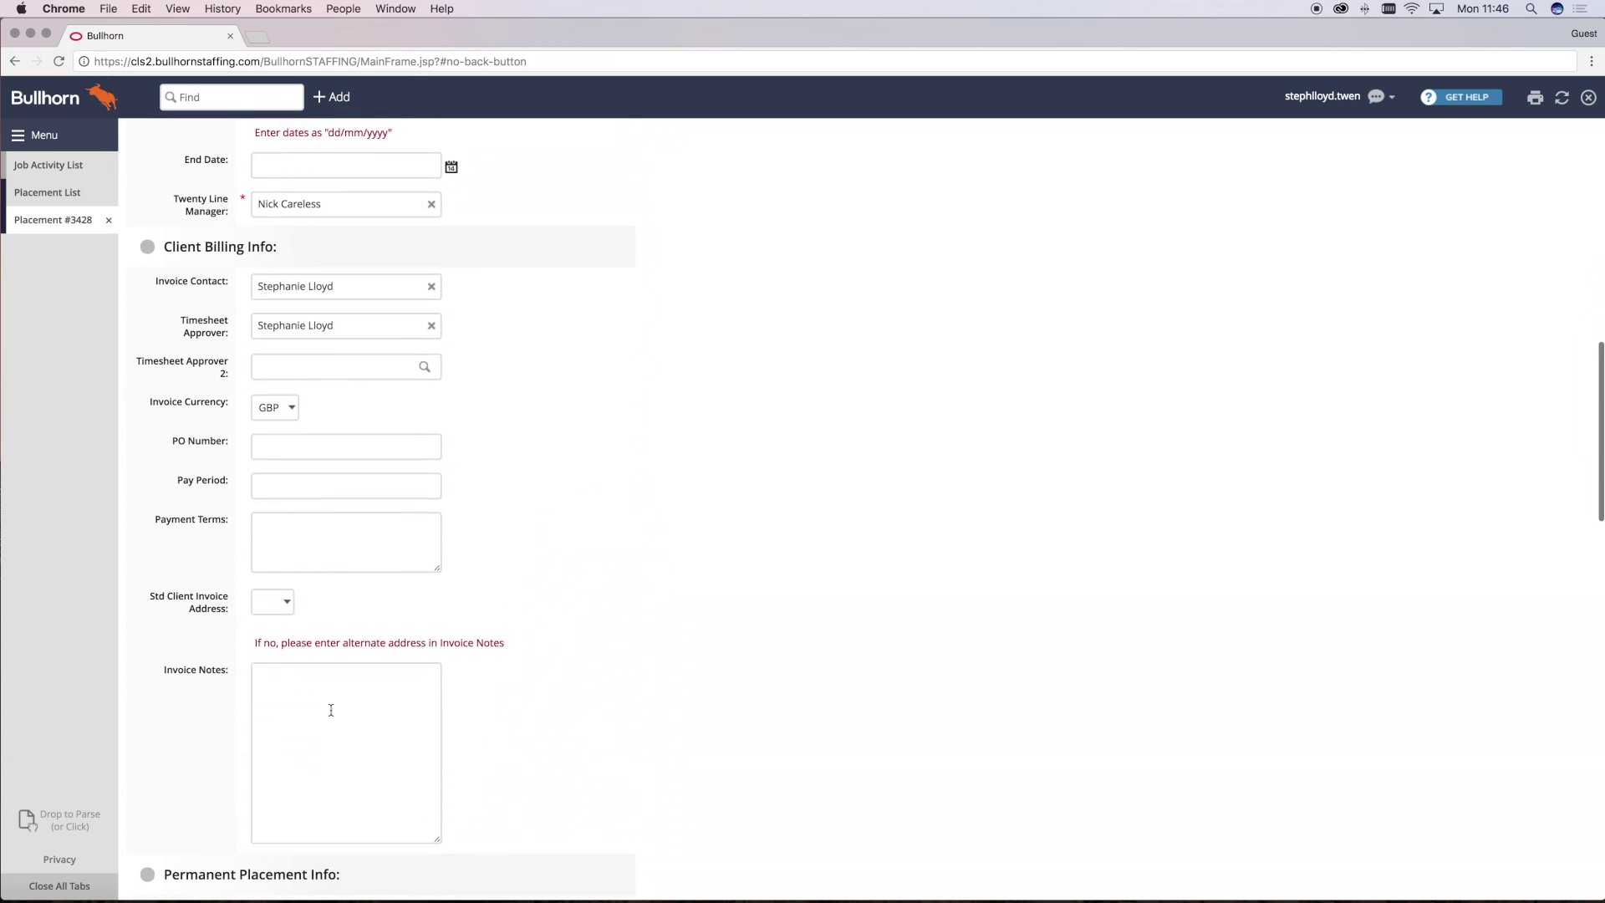
scroll(331, 710, "down", 5)
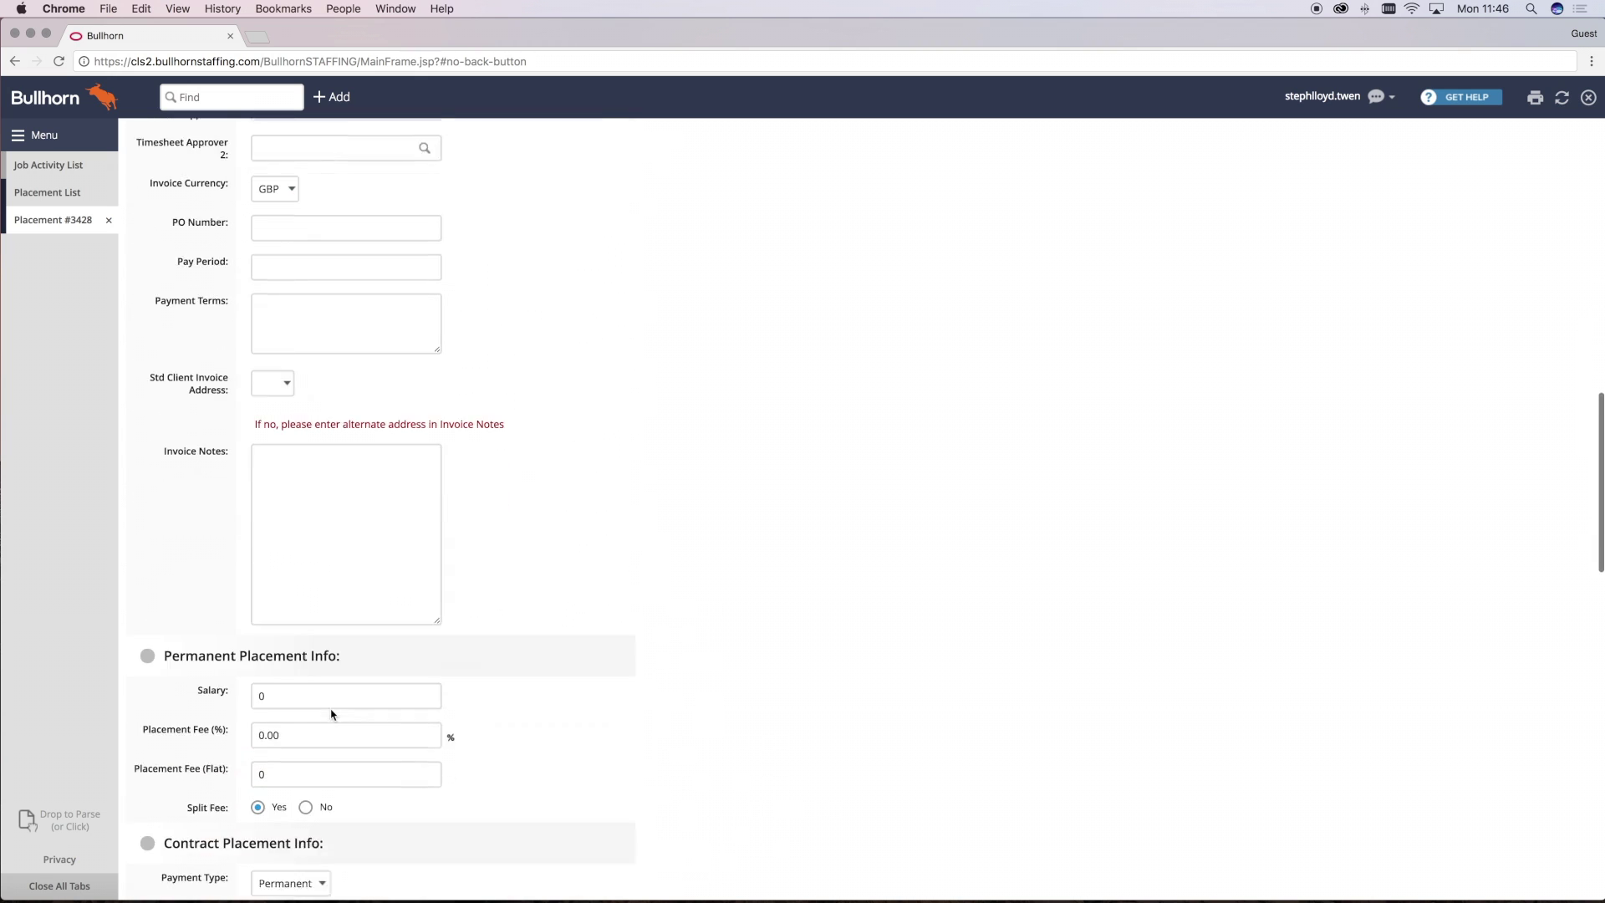
scroll(331, 715, "down", 1)
left_click(259, 648)
type("2")
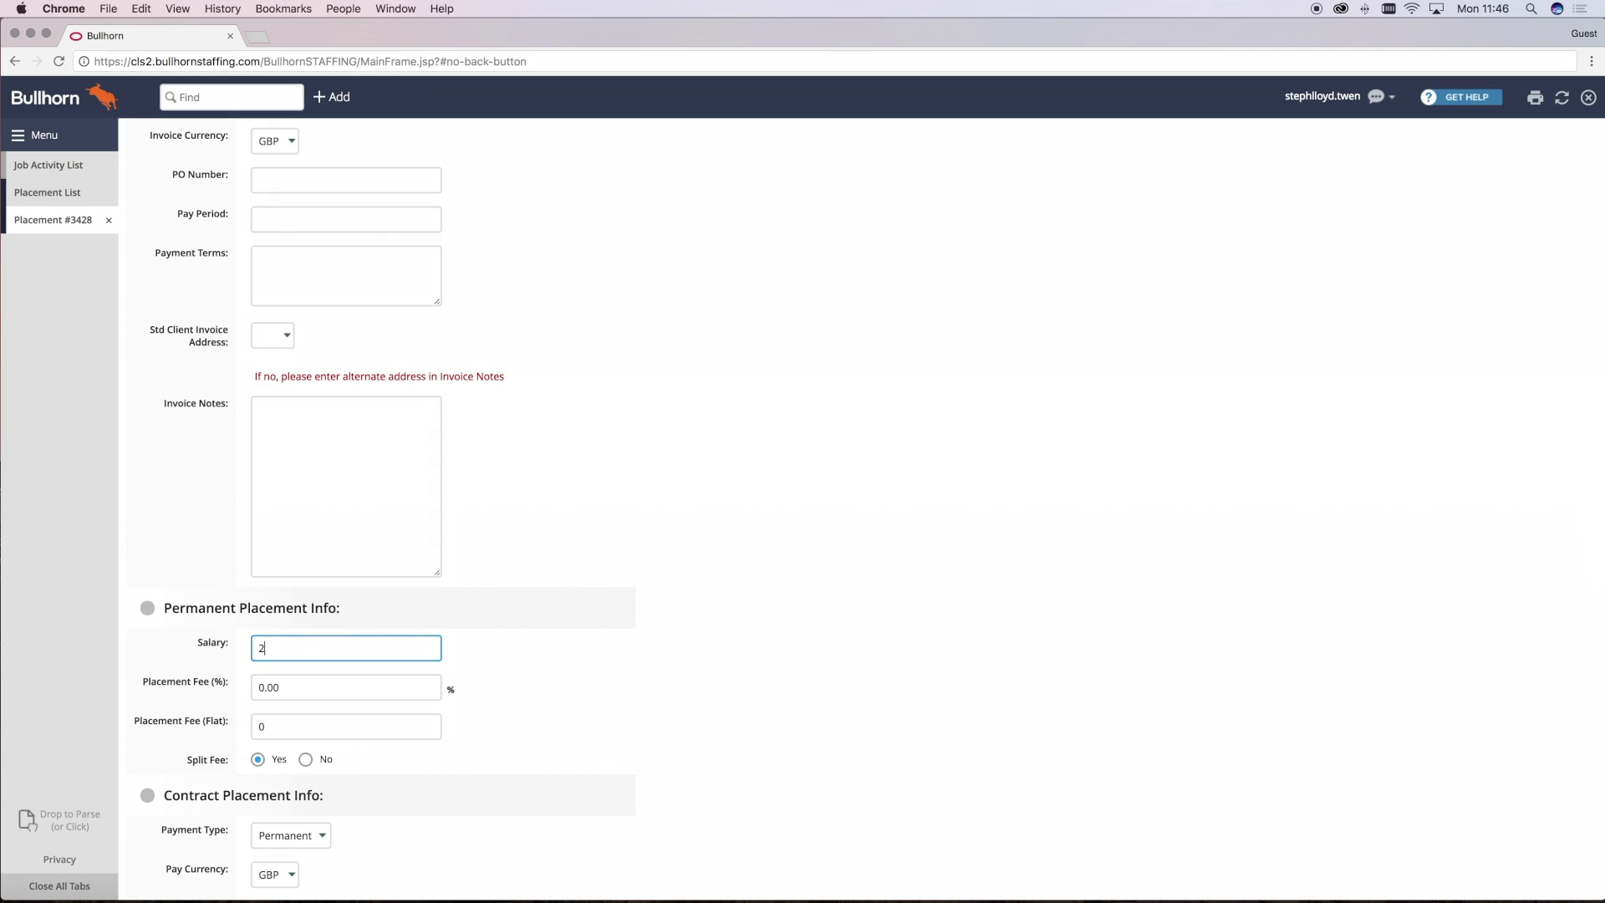
type("50000")
scroll(592, 694, "down", 2)
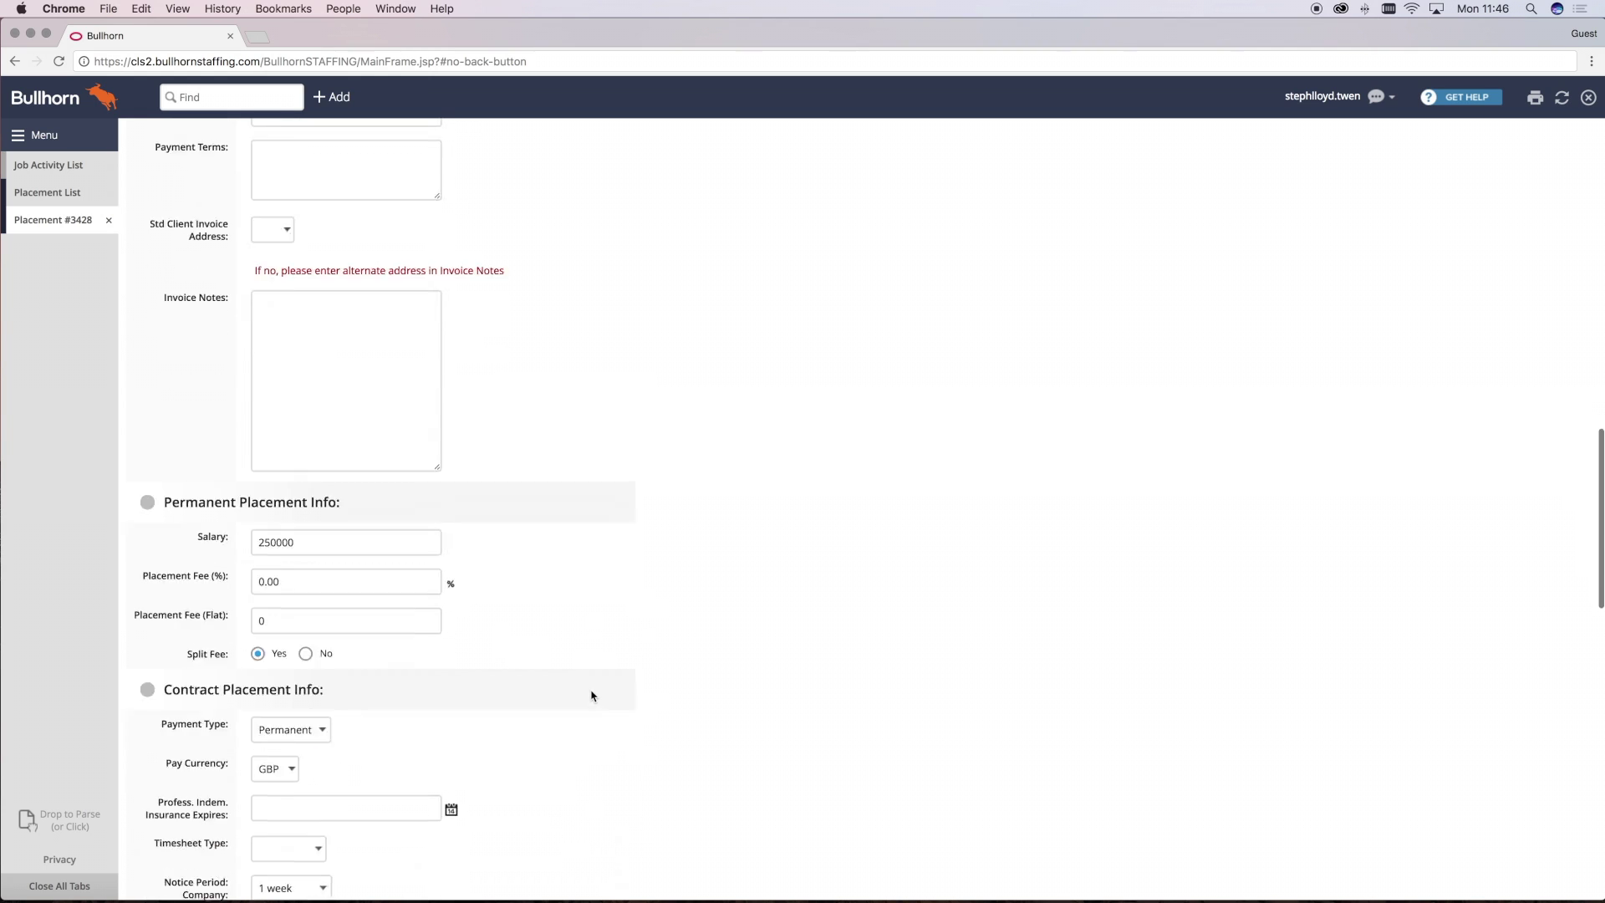
left_click_drag(309, 572, 235, 571)
type("20")
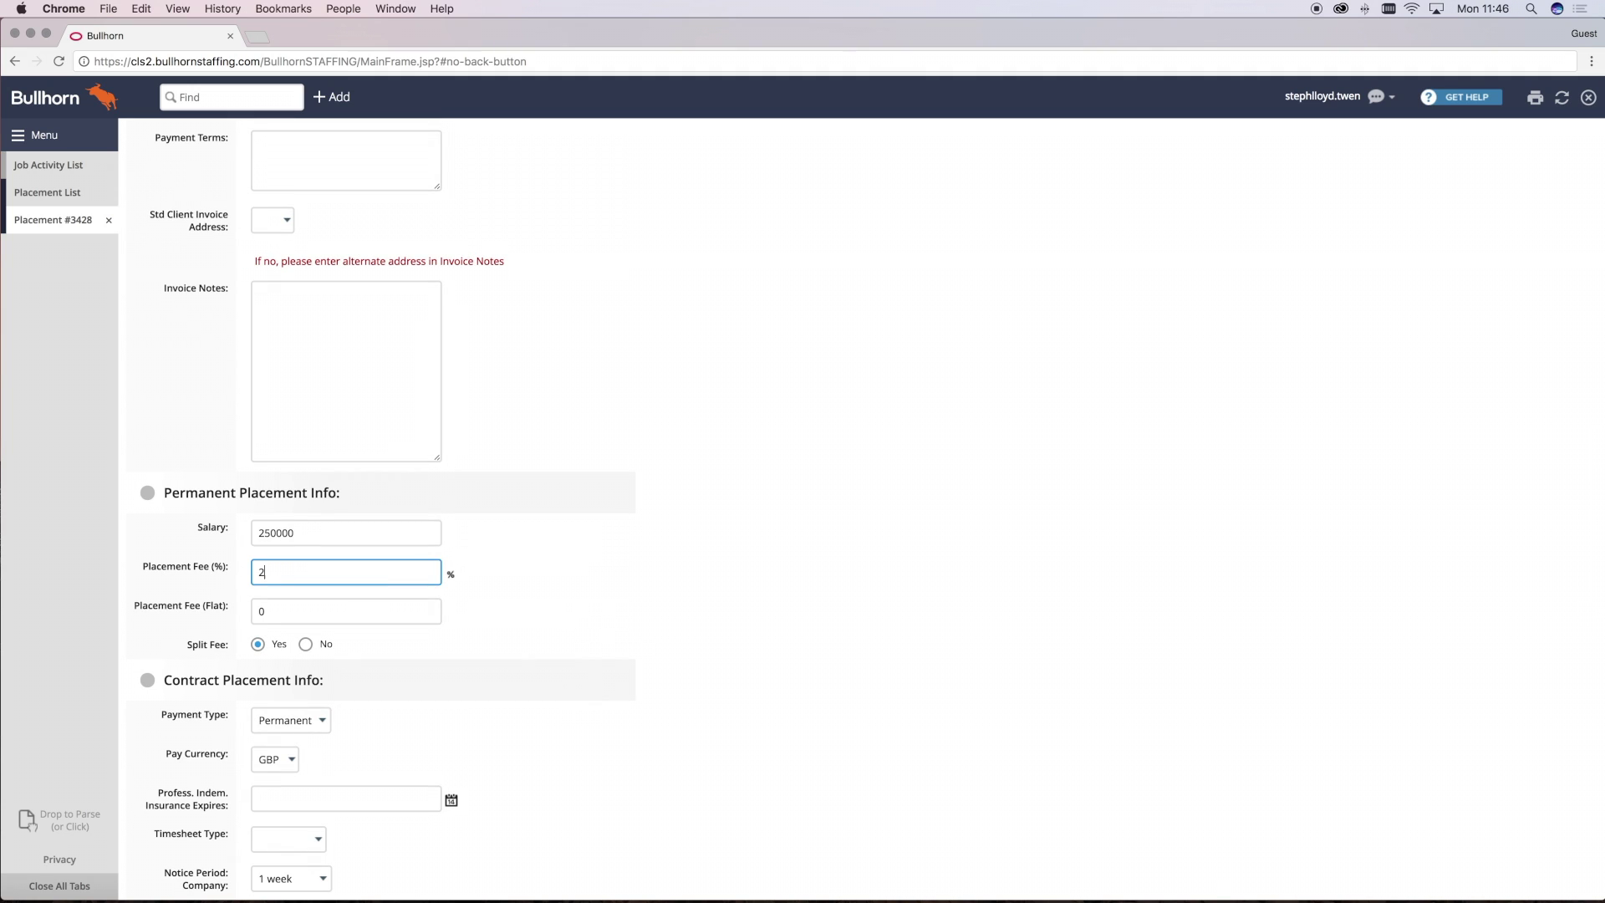
left_click(425, 674)
Step: Correct the salary to 25000 so the flat fee recalculates to 5000
left_click(282, 611)
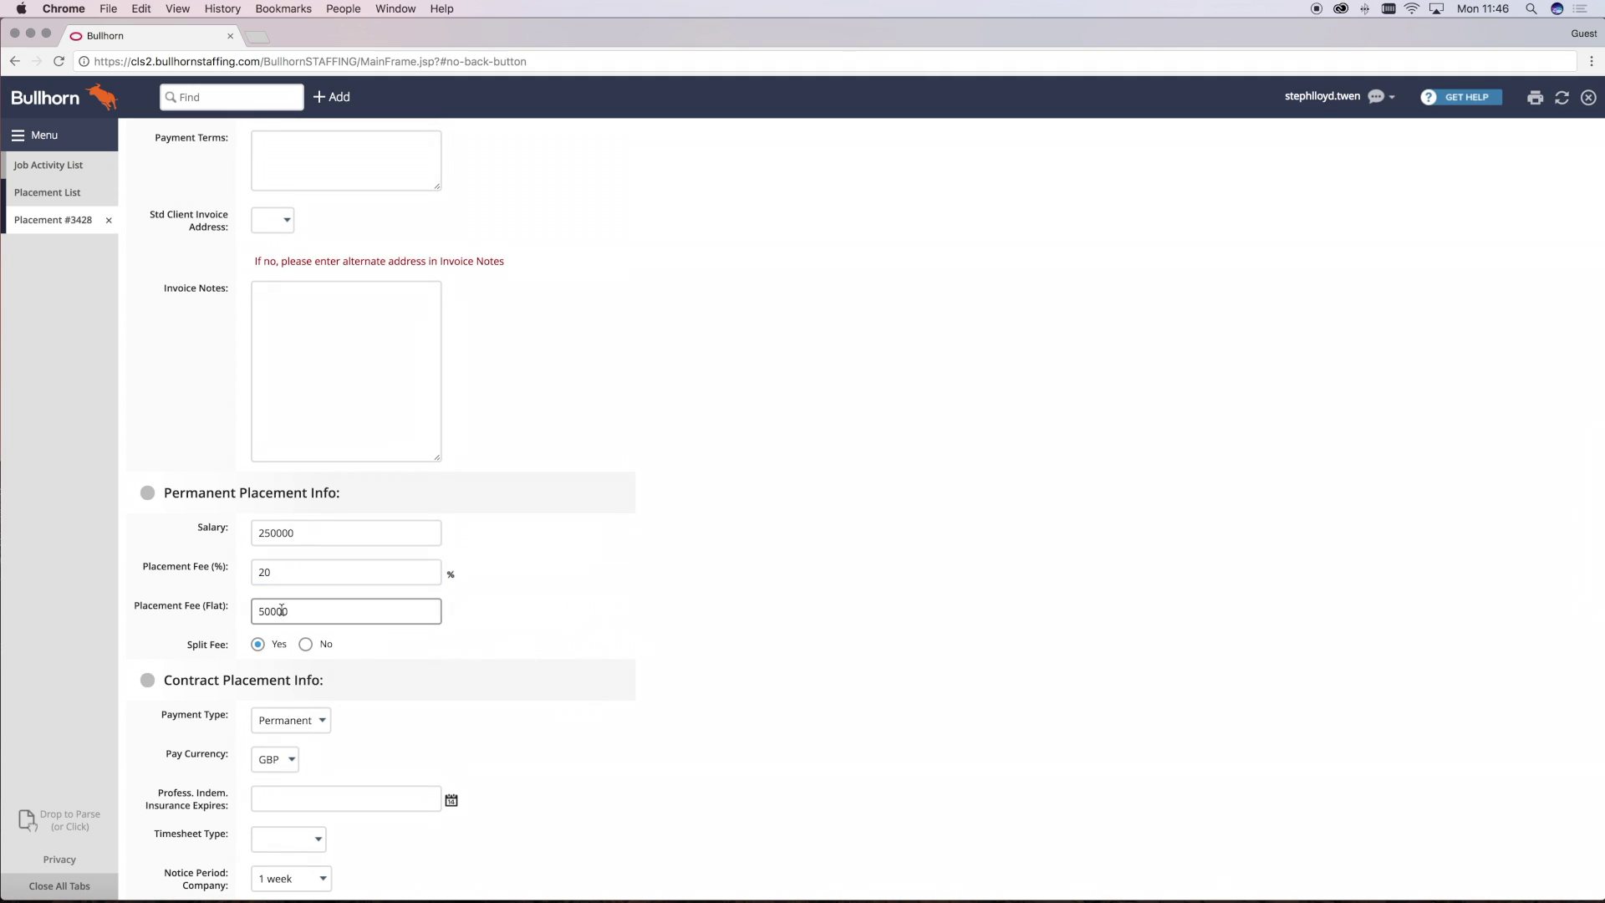
left_click(293, 572)
left_click(294, 533)
key("BackSpace")
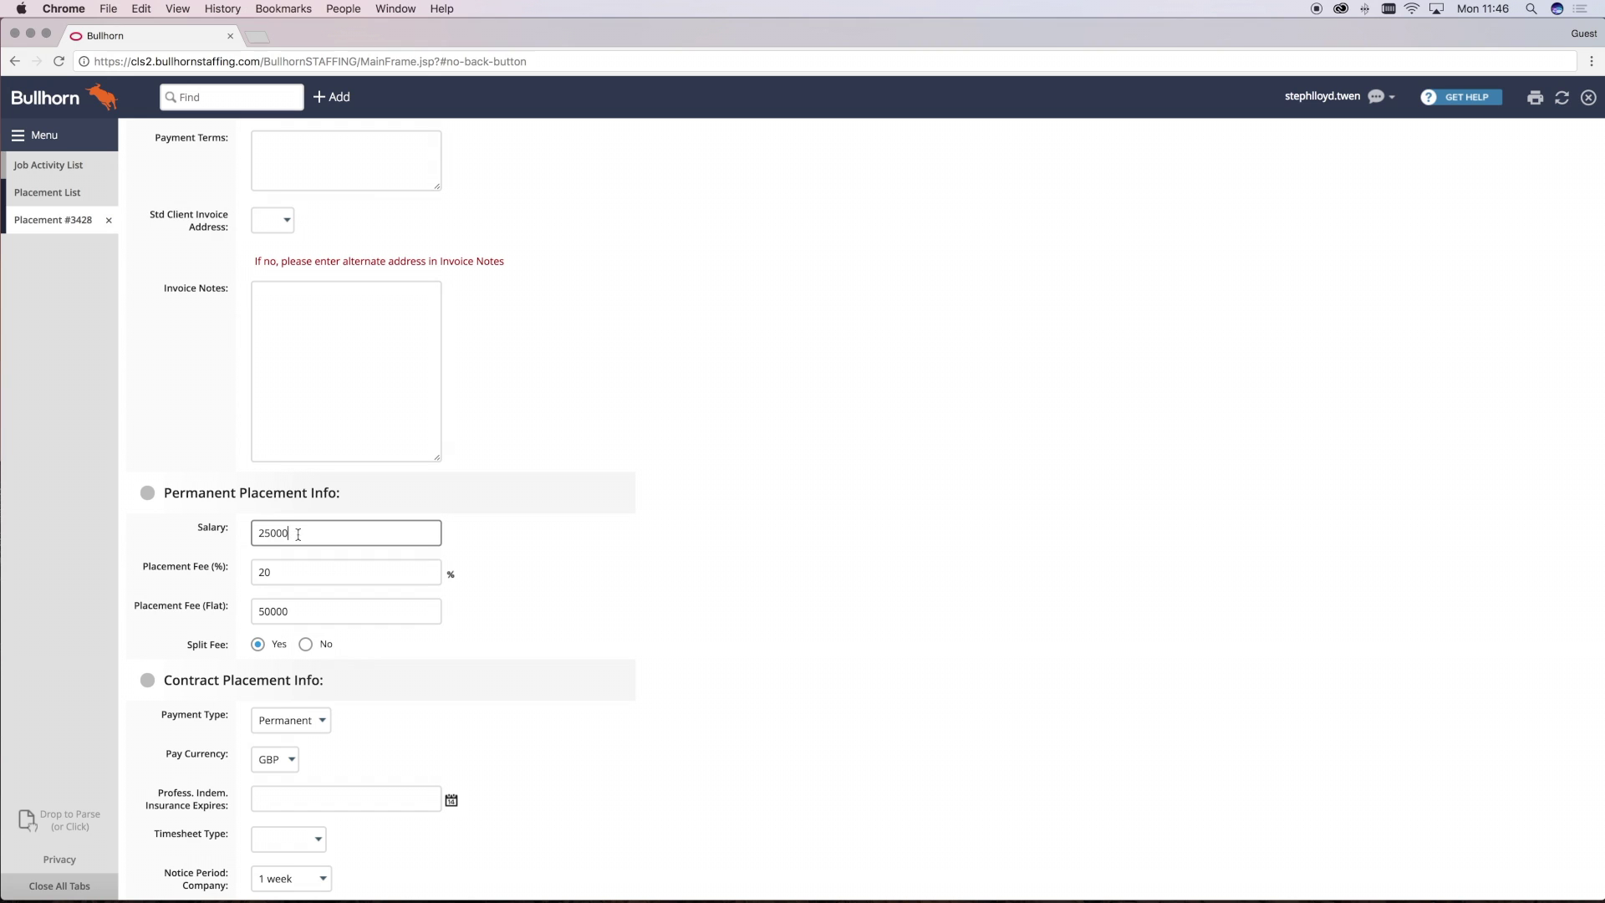
left_click(424, 684)
Step: Save placement #3428 from the bottom of the form
scroll(523, 774, "down", 4)
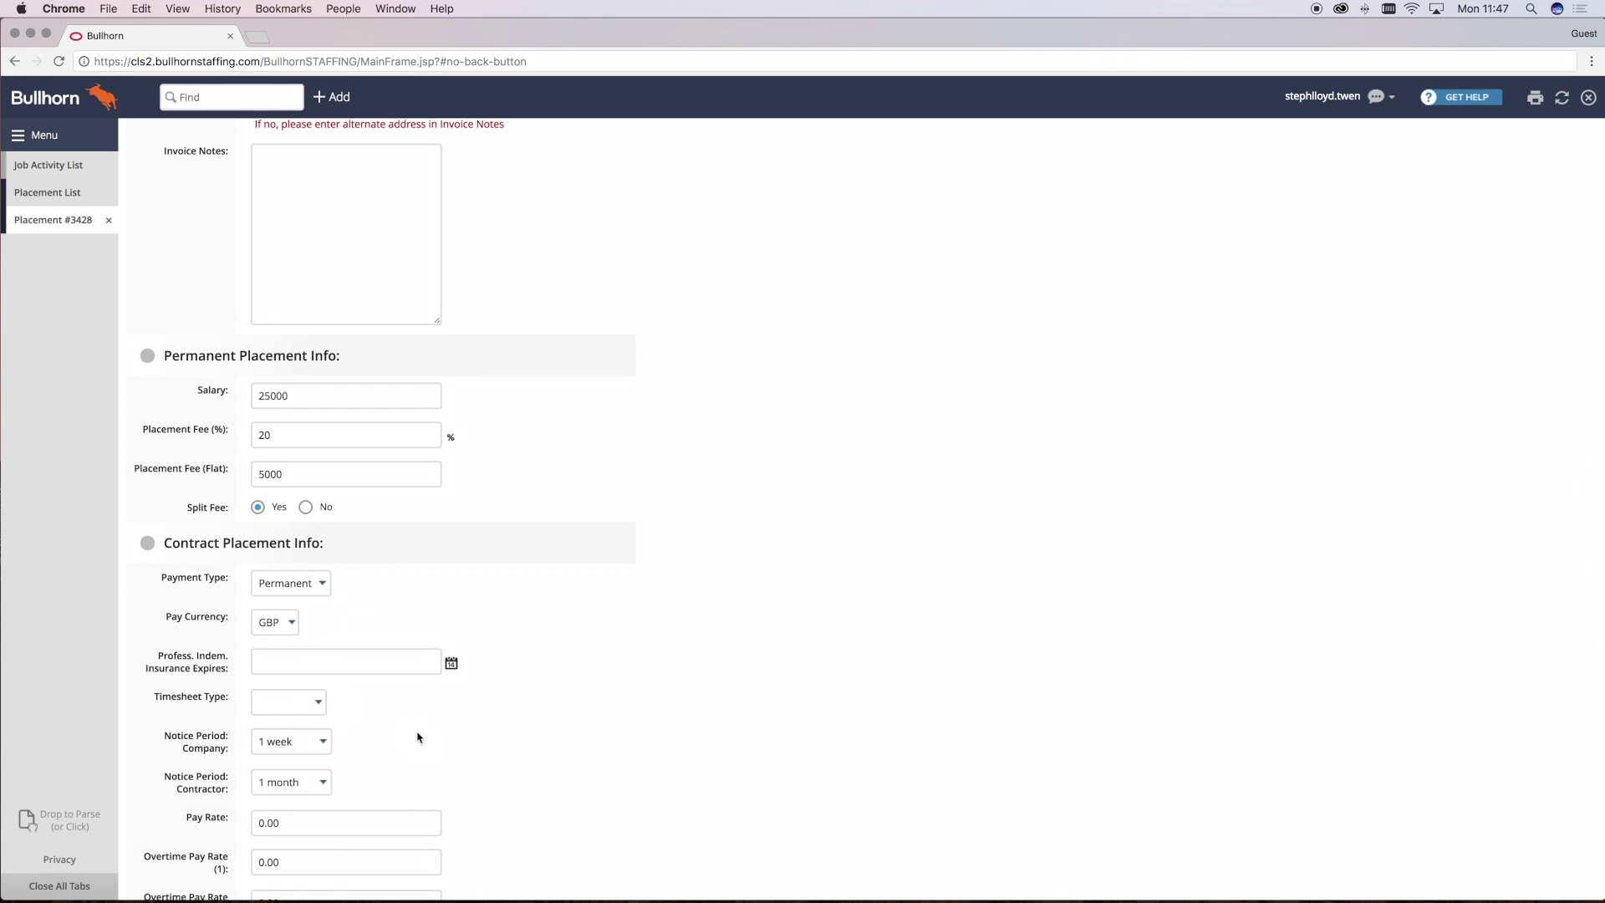
scroll(443, 763, "up", 1)
scroll(443, 763, "down", 20)
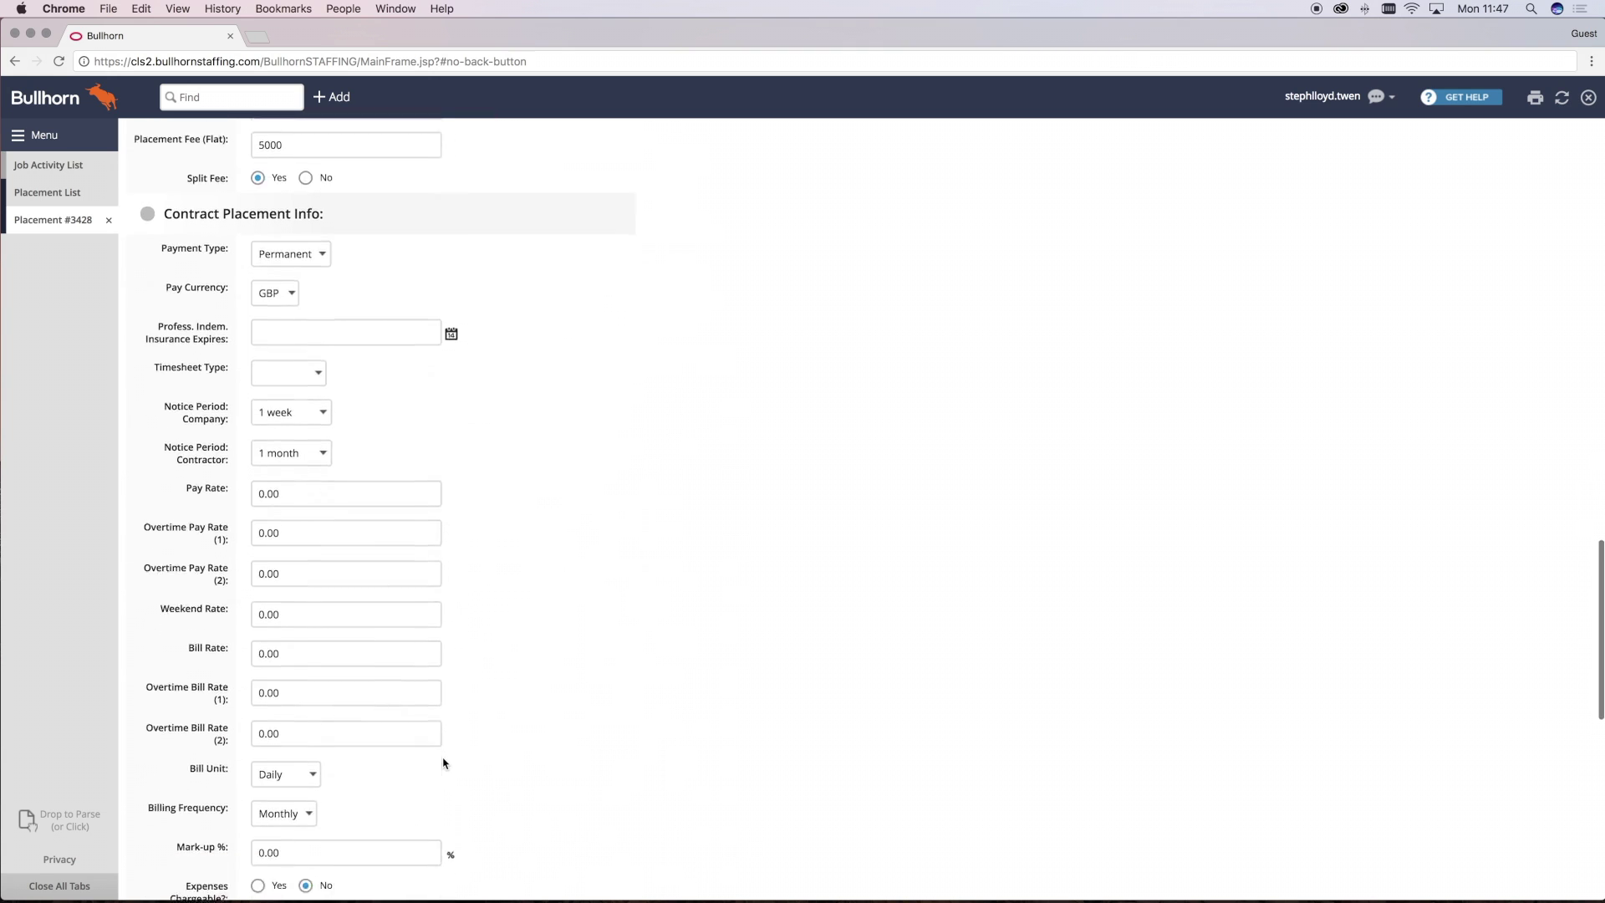
scroll(444, 763, "down", 3)
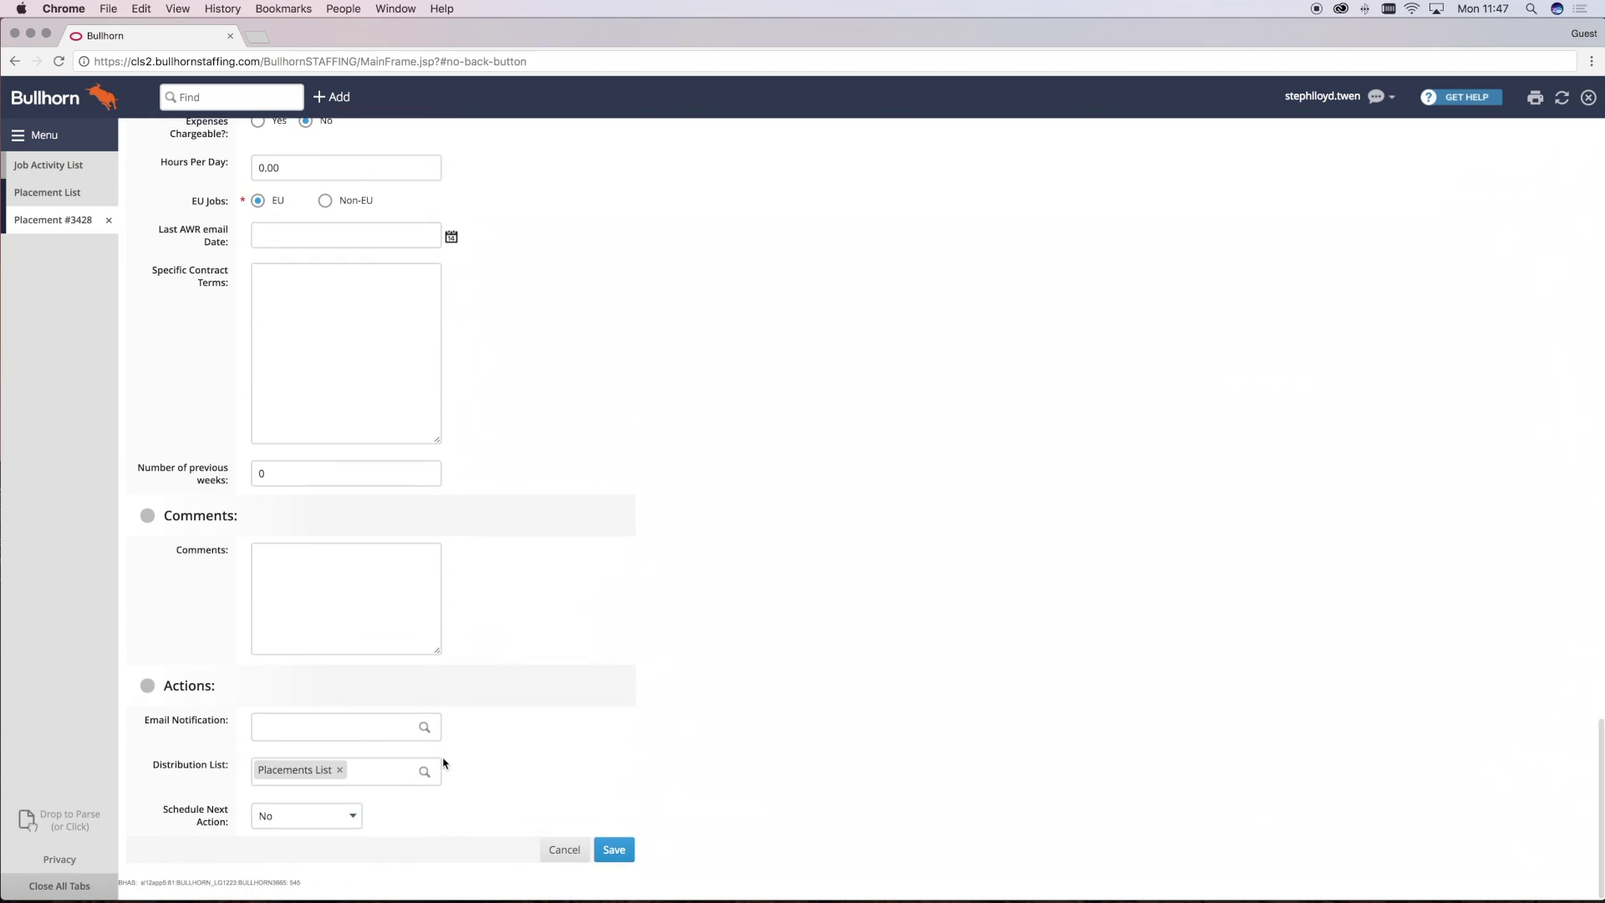
left_click(612, 850)
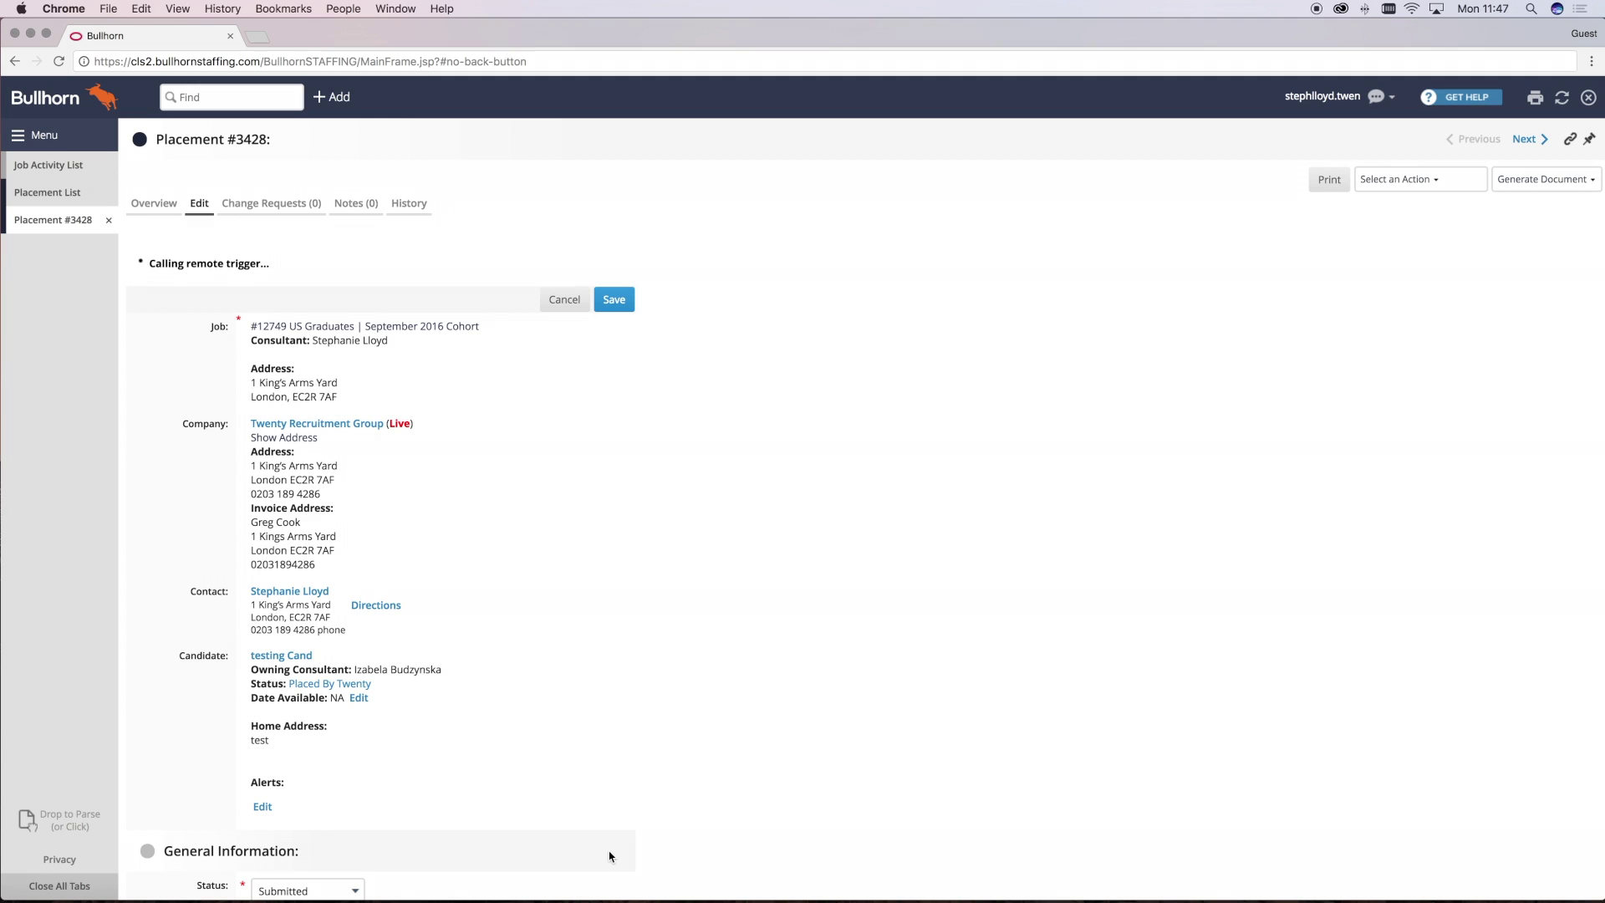
scroll(581, 278, "down", 8)
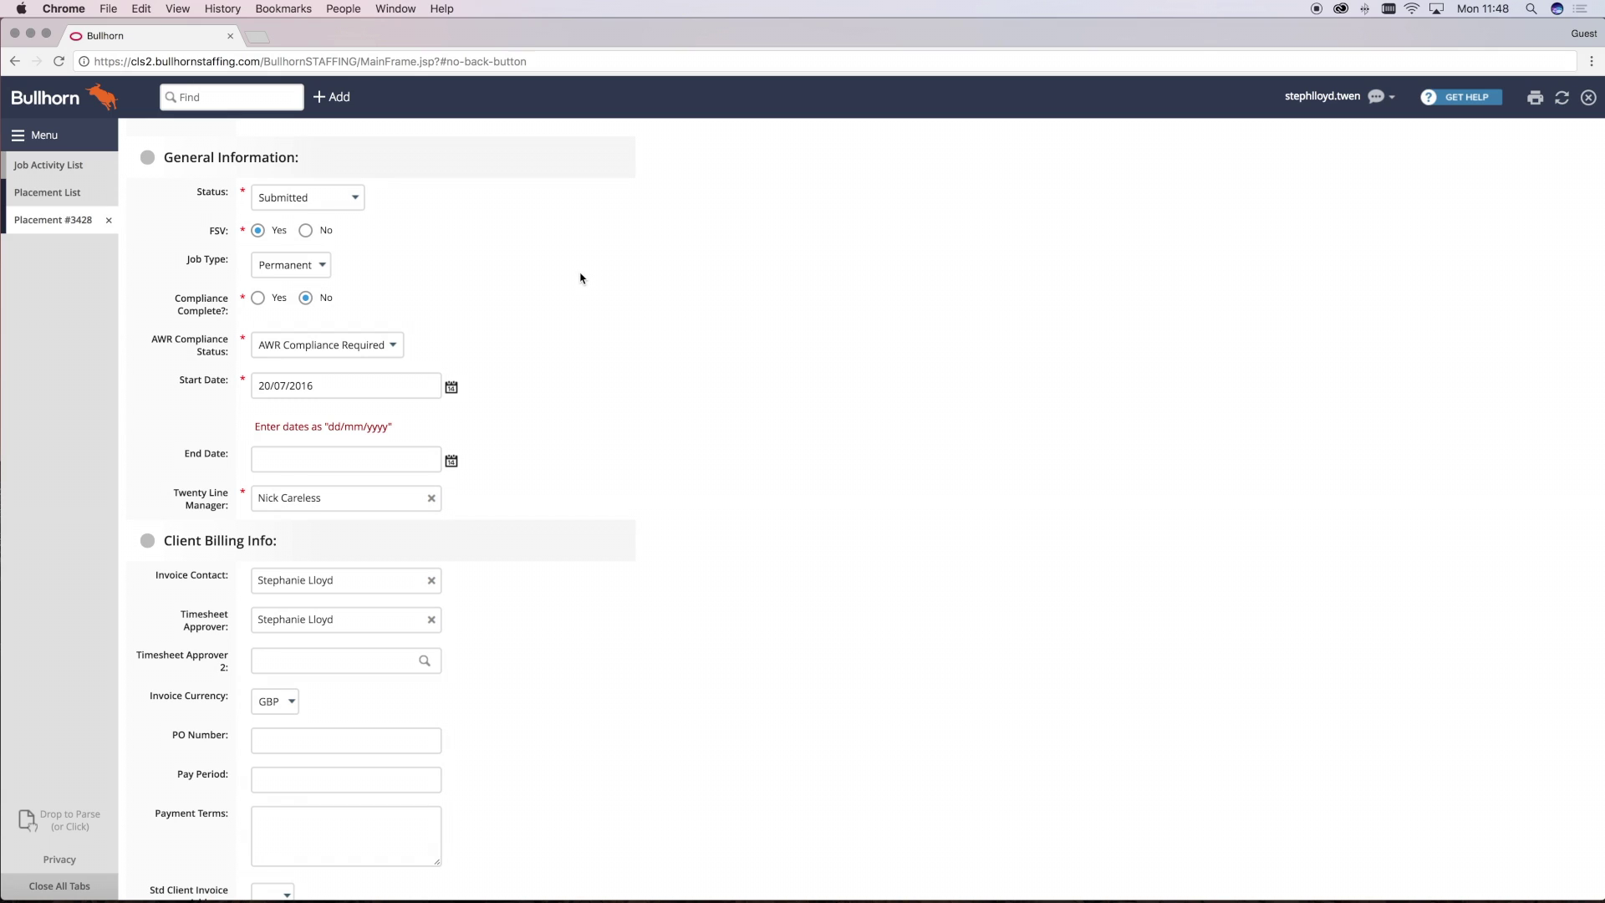
Step: Change the placement's job type to Contract and mark compliance as complete
left_click(293, 264)
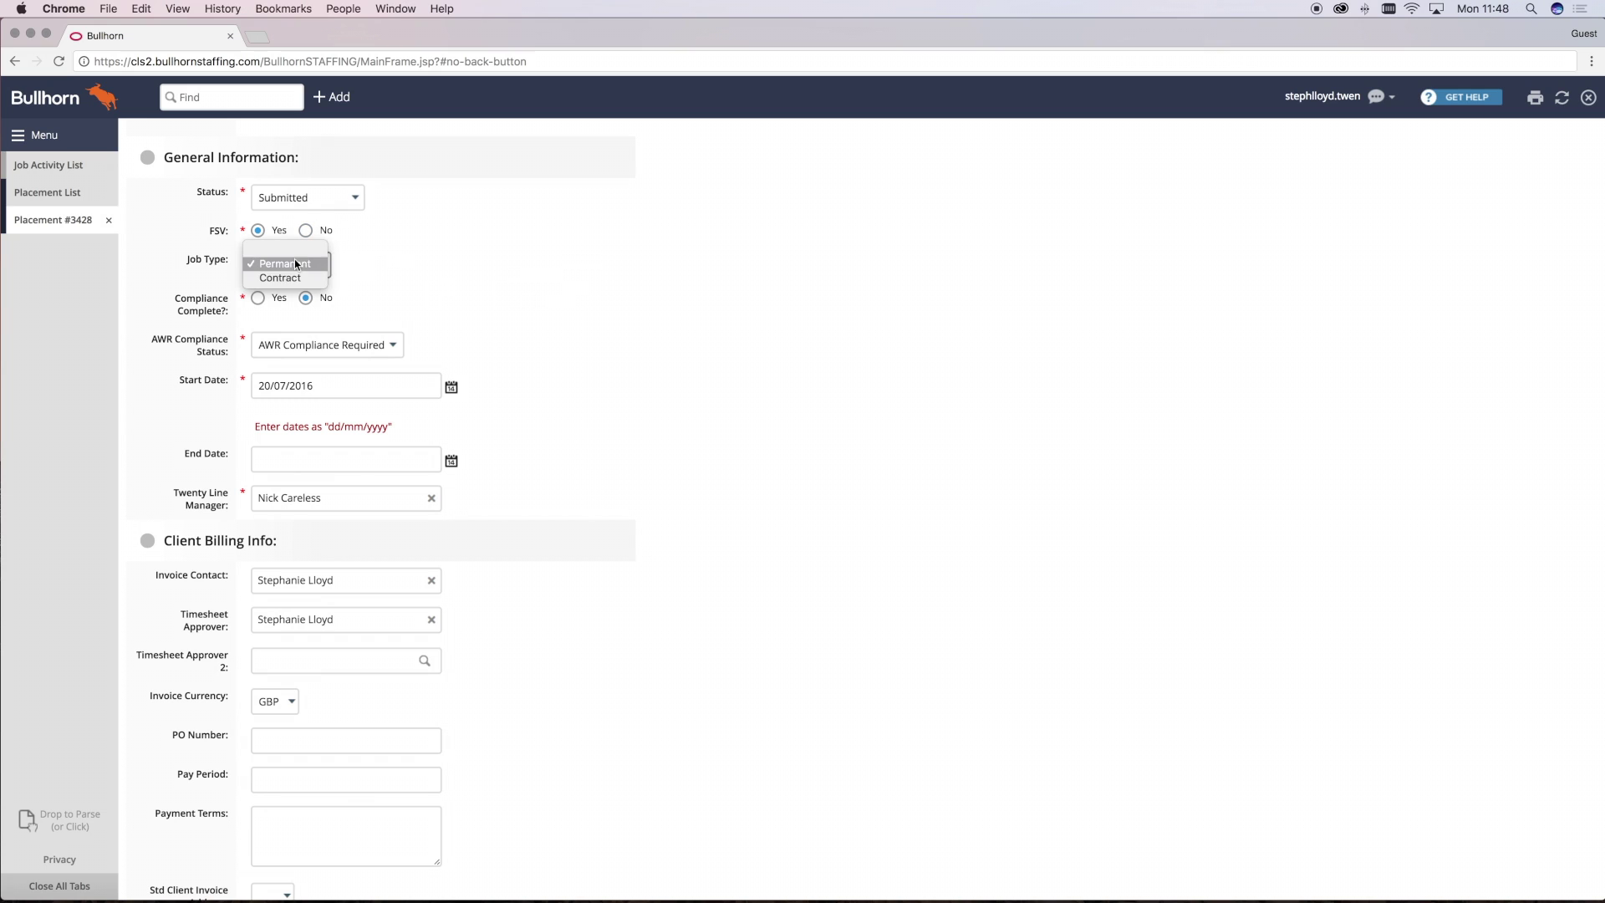
left_click(284, 281)
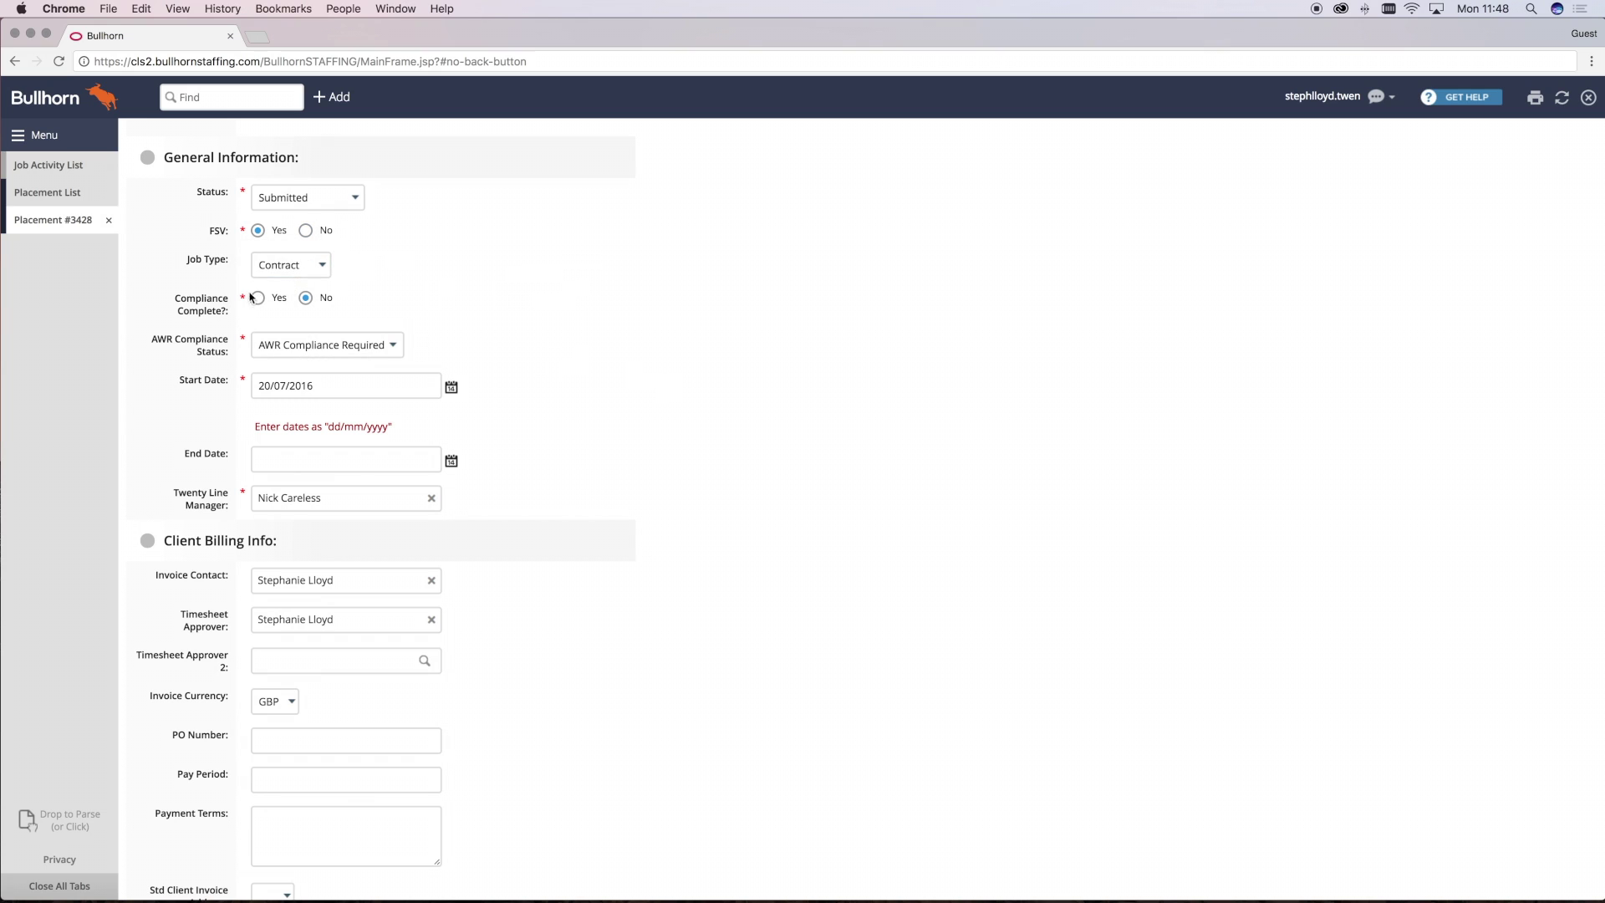
left_click(257, 297)
left_click(309, 384)
Step: Pick 4 July 2017 as the End Date in the calendar
left_click(326, 459)
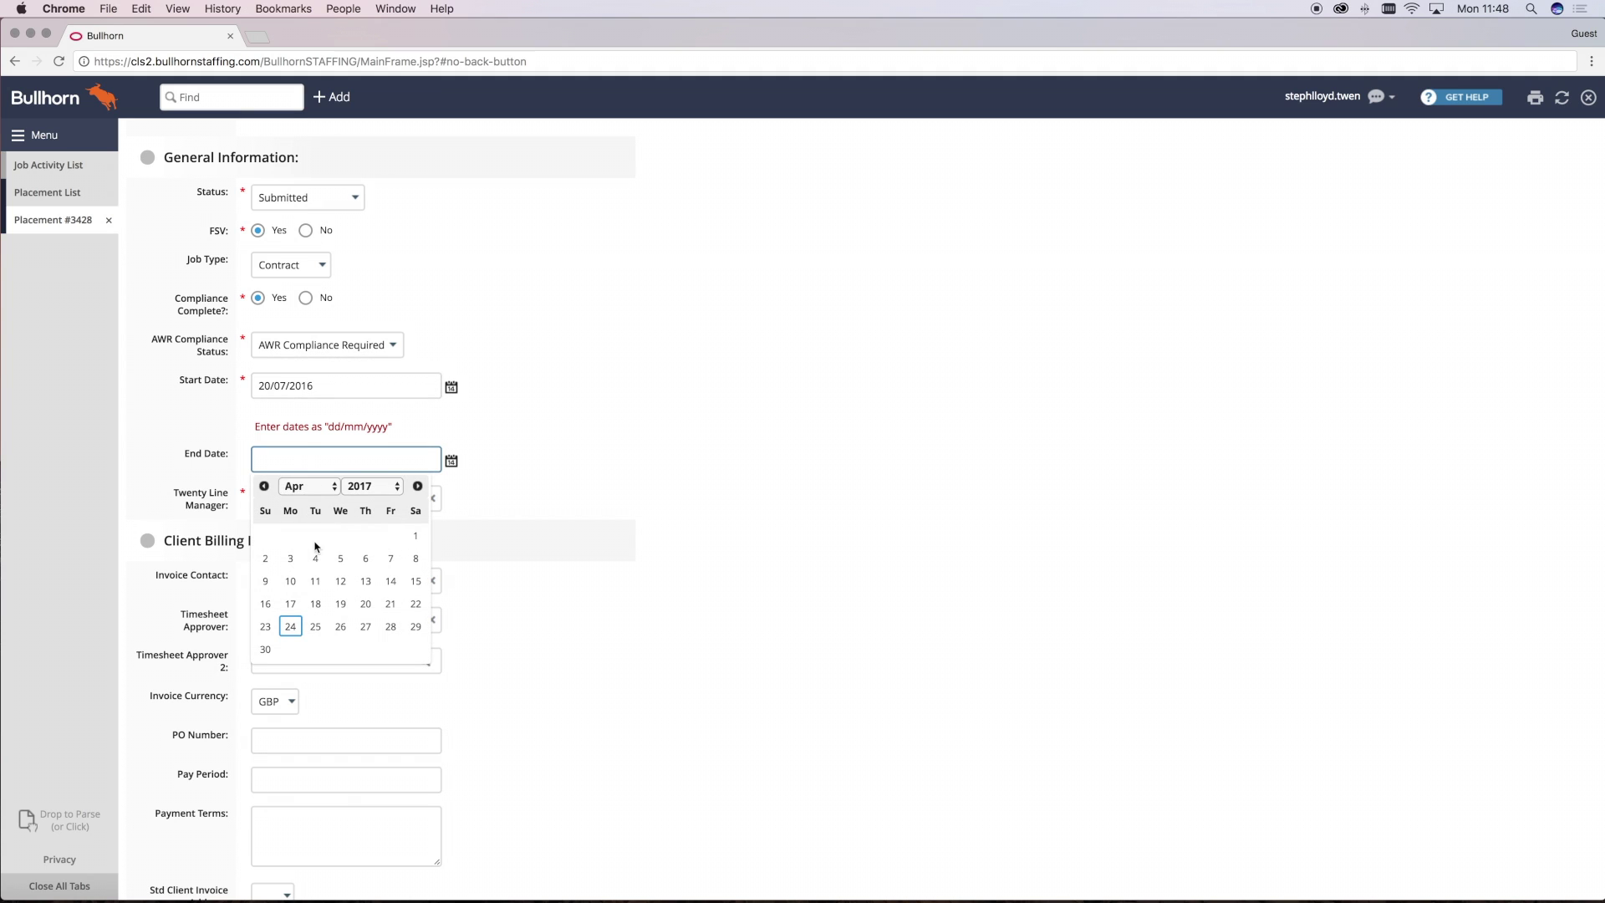
left_click(325, 488)
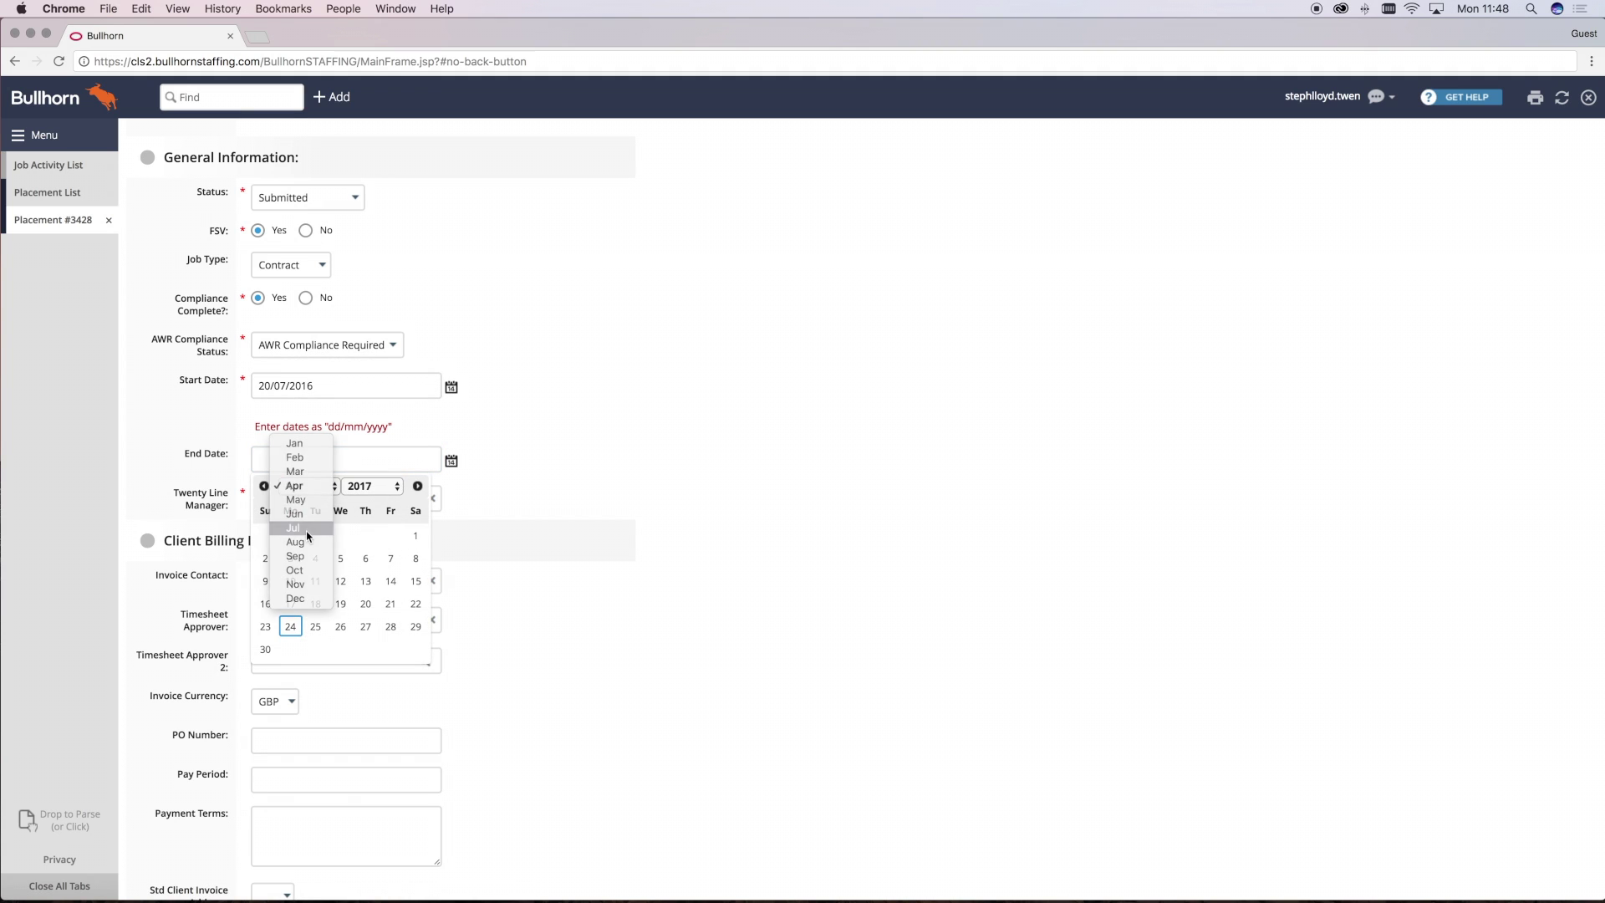
left_click(306, 532)
left_click(316, 559)
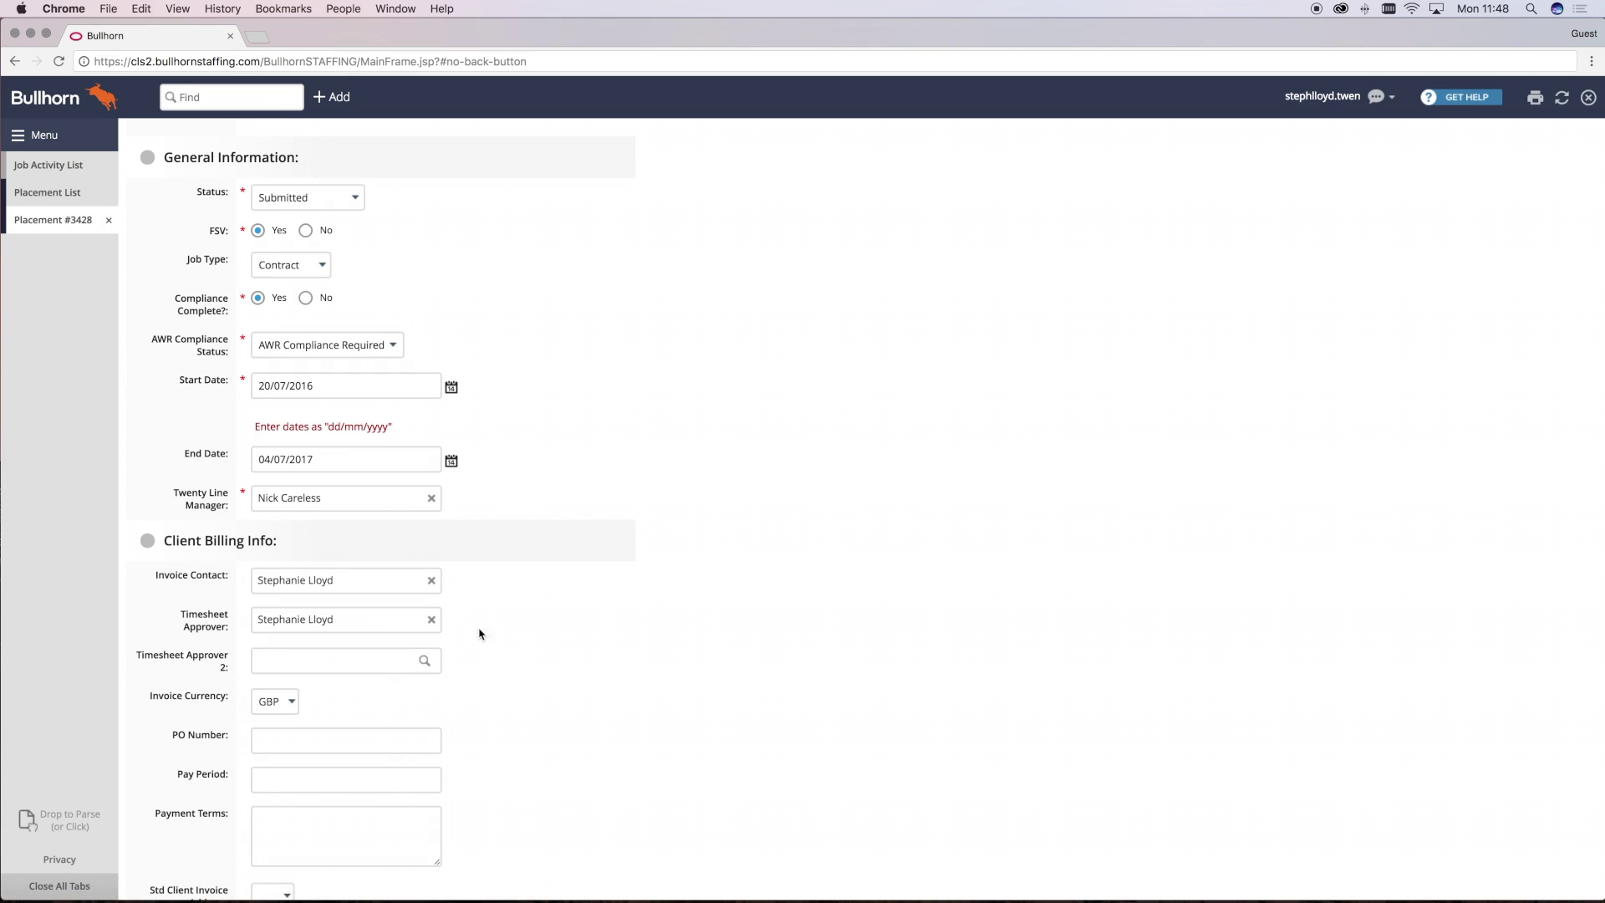
Step: Move past Timesheet Approver 2, invoice currency, PO Number and Pay Period to the placement info sections
scroll(489, 661, "down", 2)
left_click(333, 570)
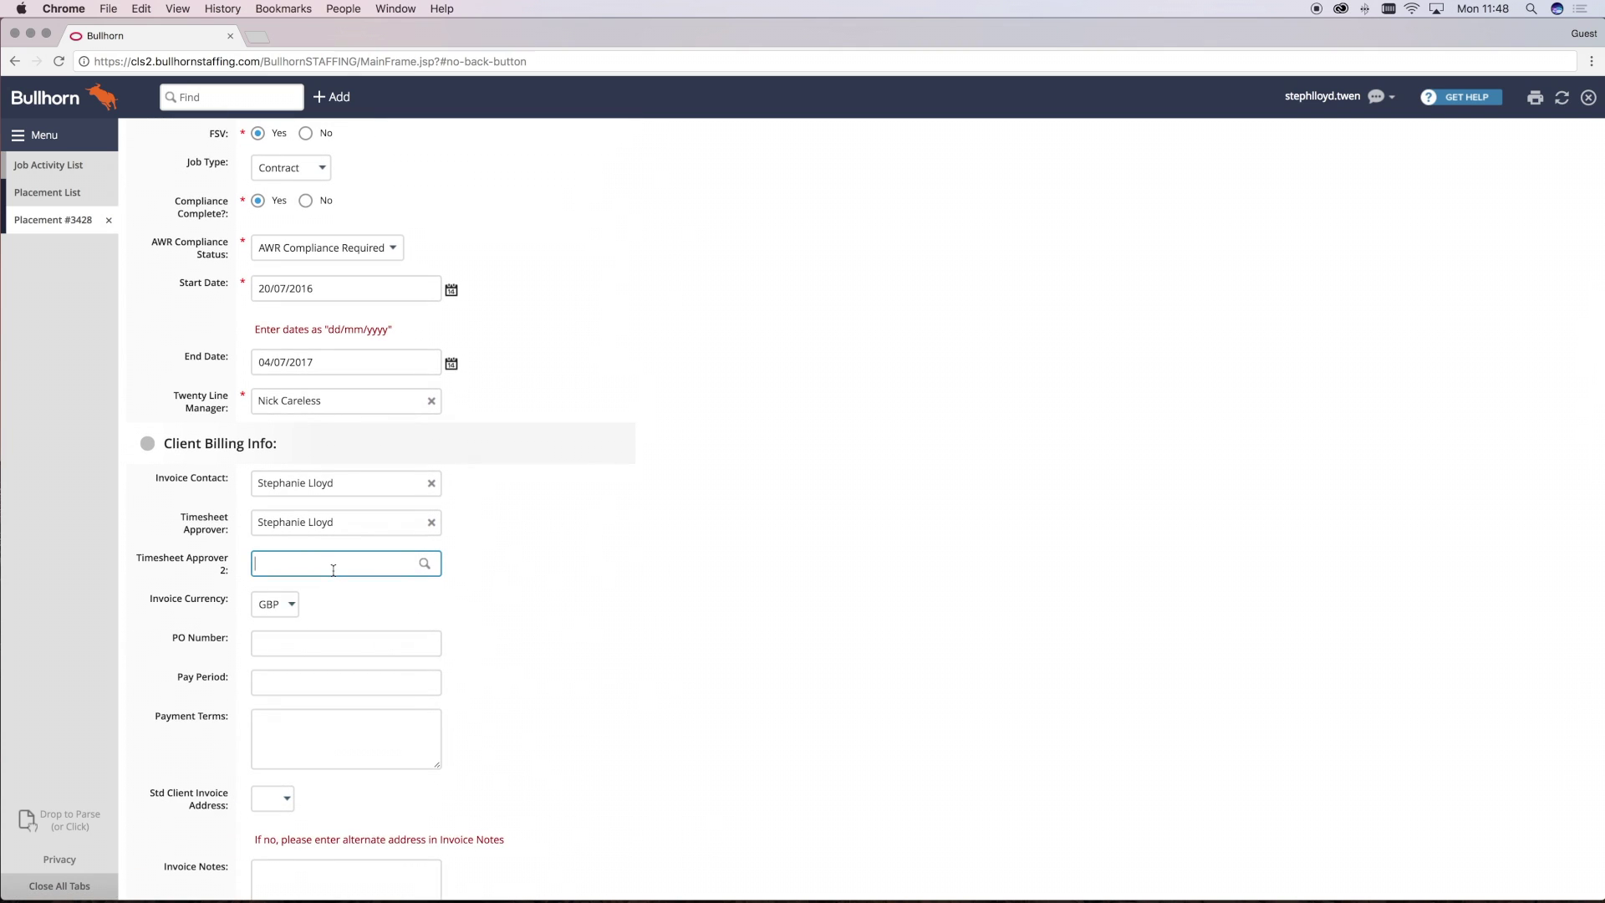
left_click(284, 607)
left_click(288, 640)
scroll(288, 639, "down", 1)
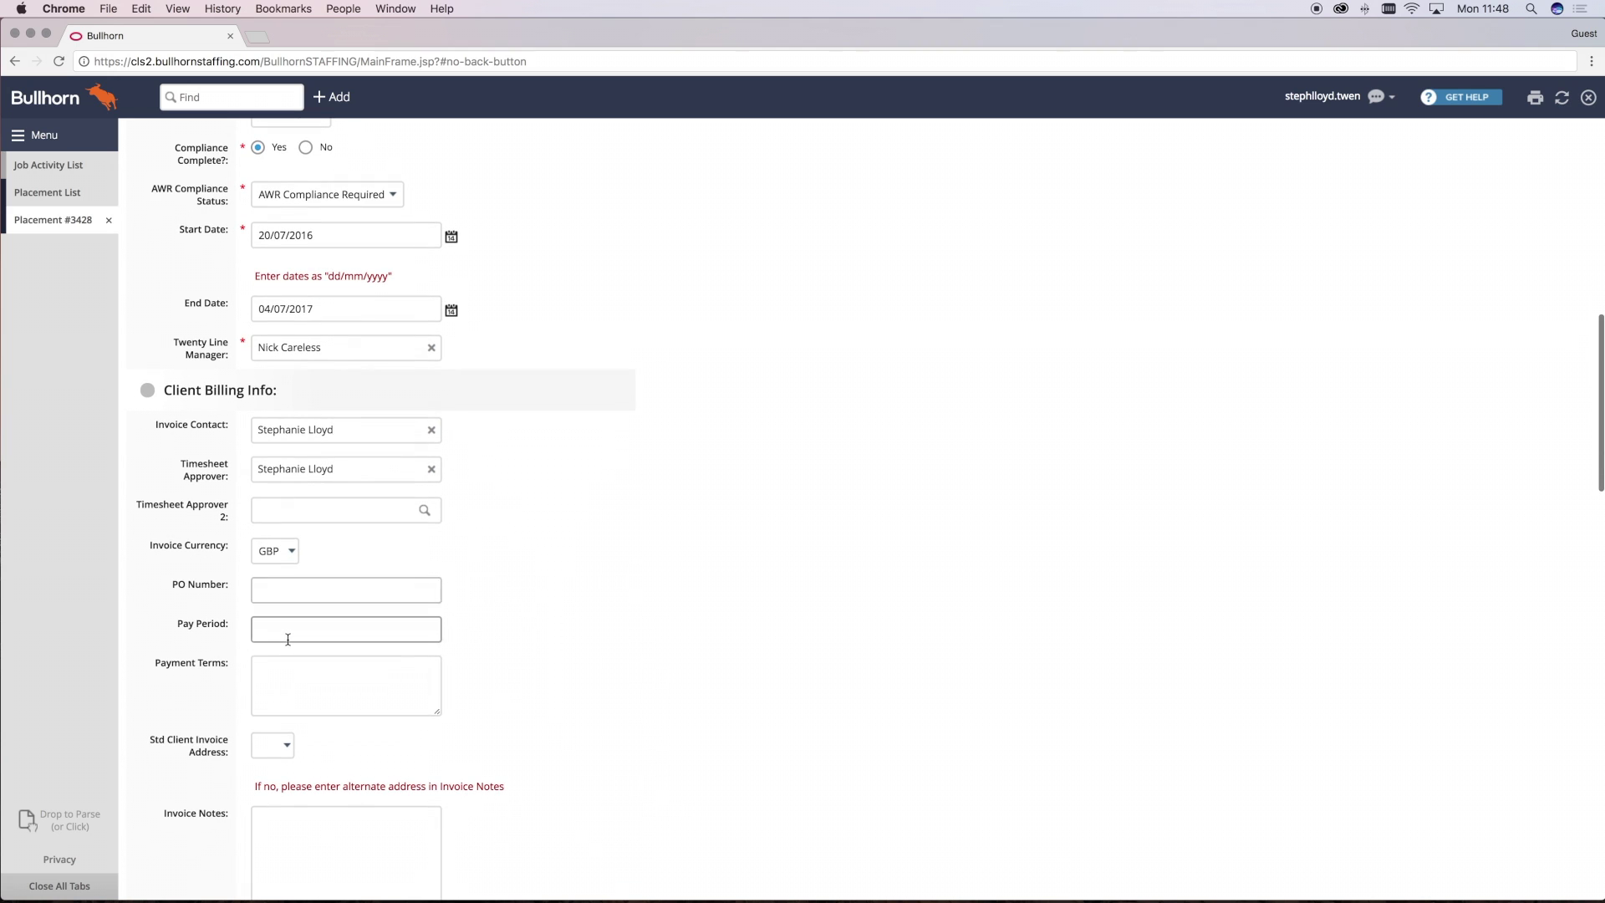
left_click(287, 640)
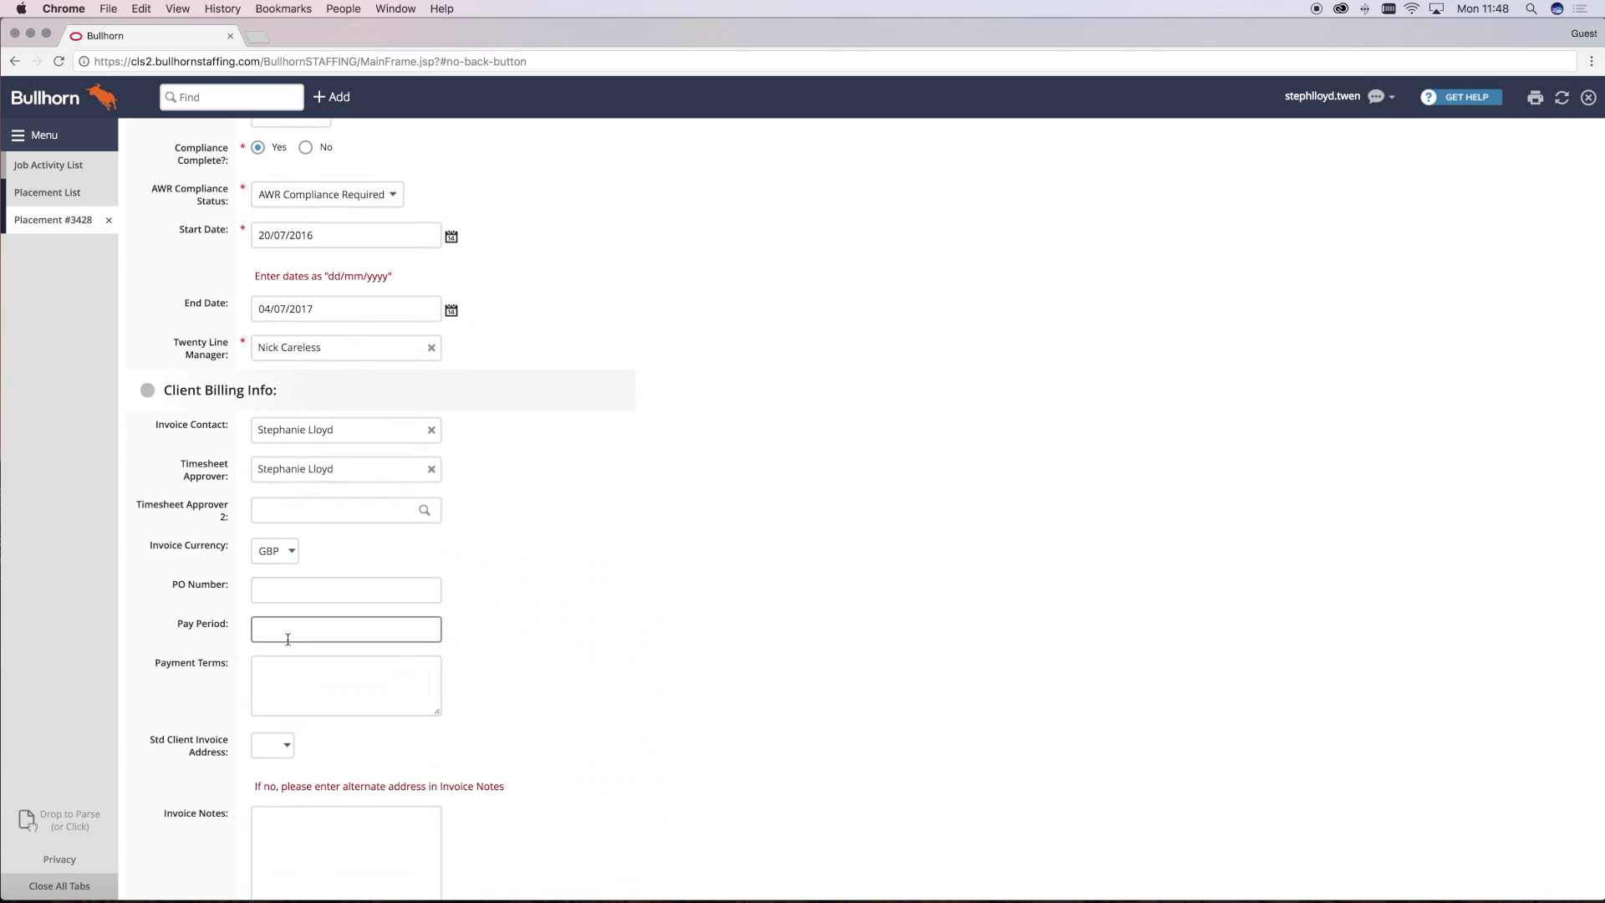
scroll(289, 640, "down", 3)
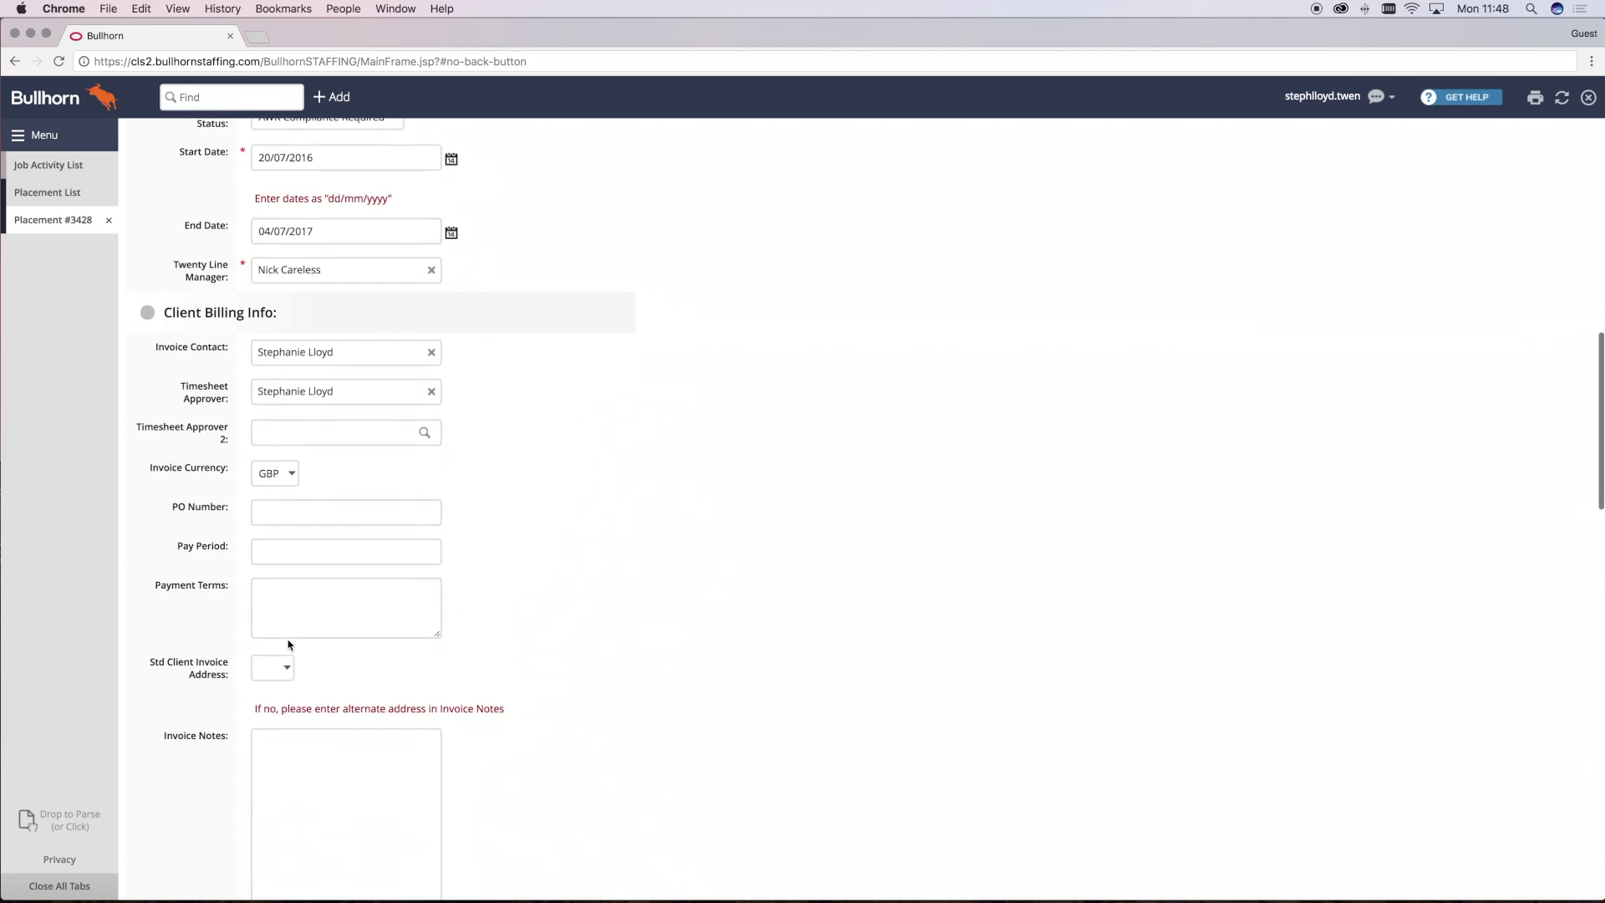
scroll(288, 644, "down", 7)
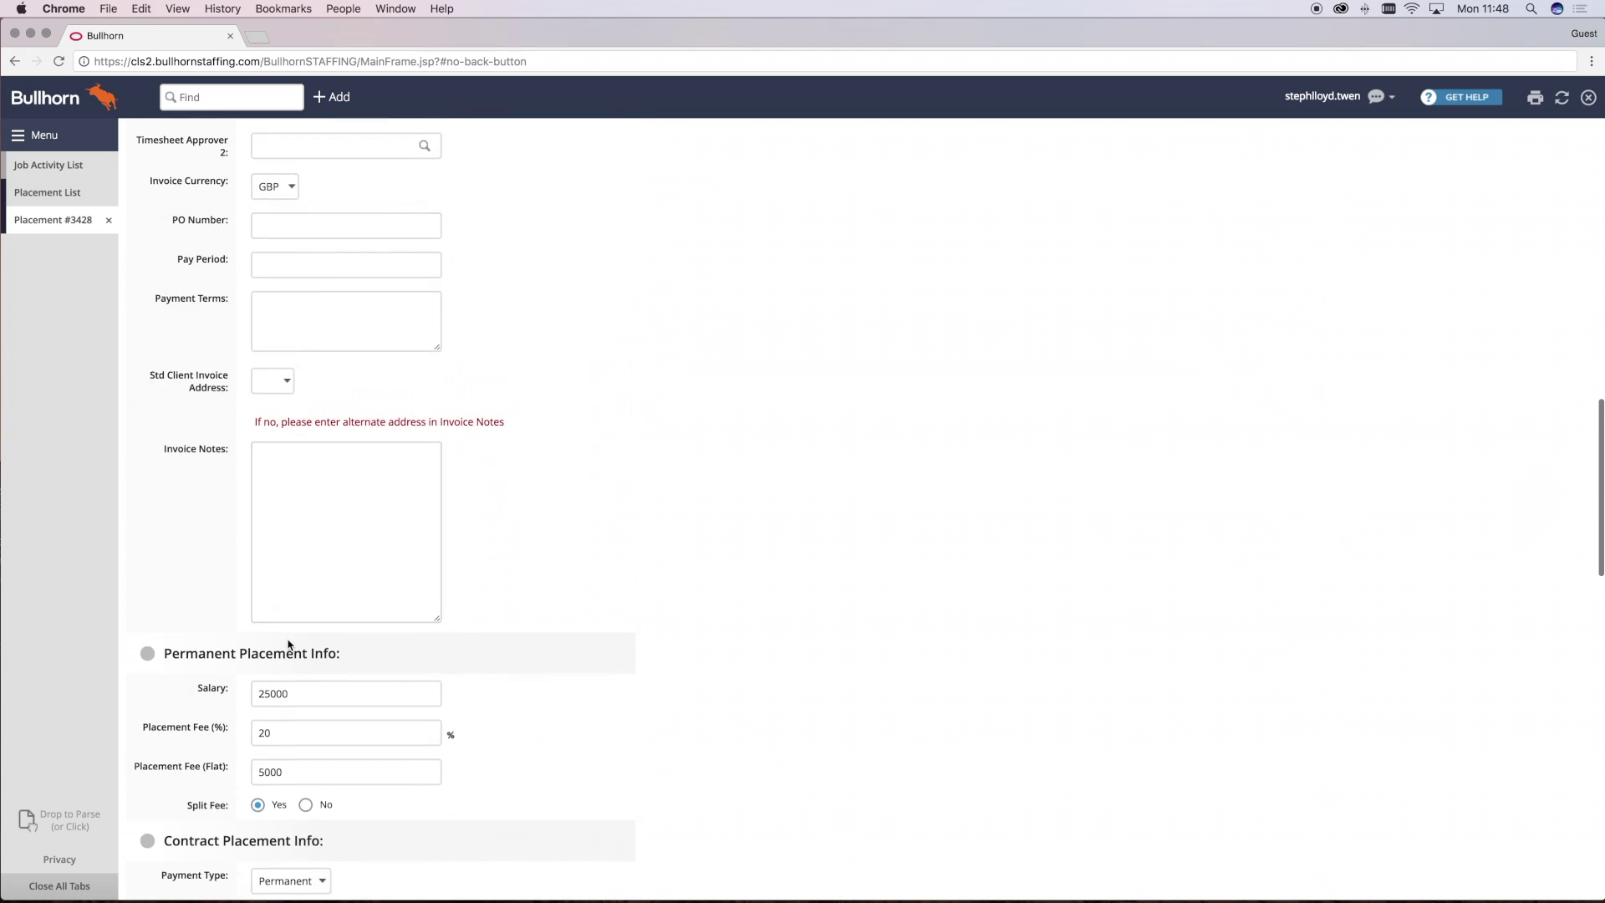
scroll(288, 644, "down", 4)
Step: Choose LTD payment type, keep GBP pay currency, and pick Twenty TS timesheet type
left_click(287, 617)
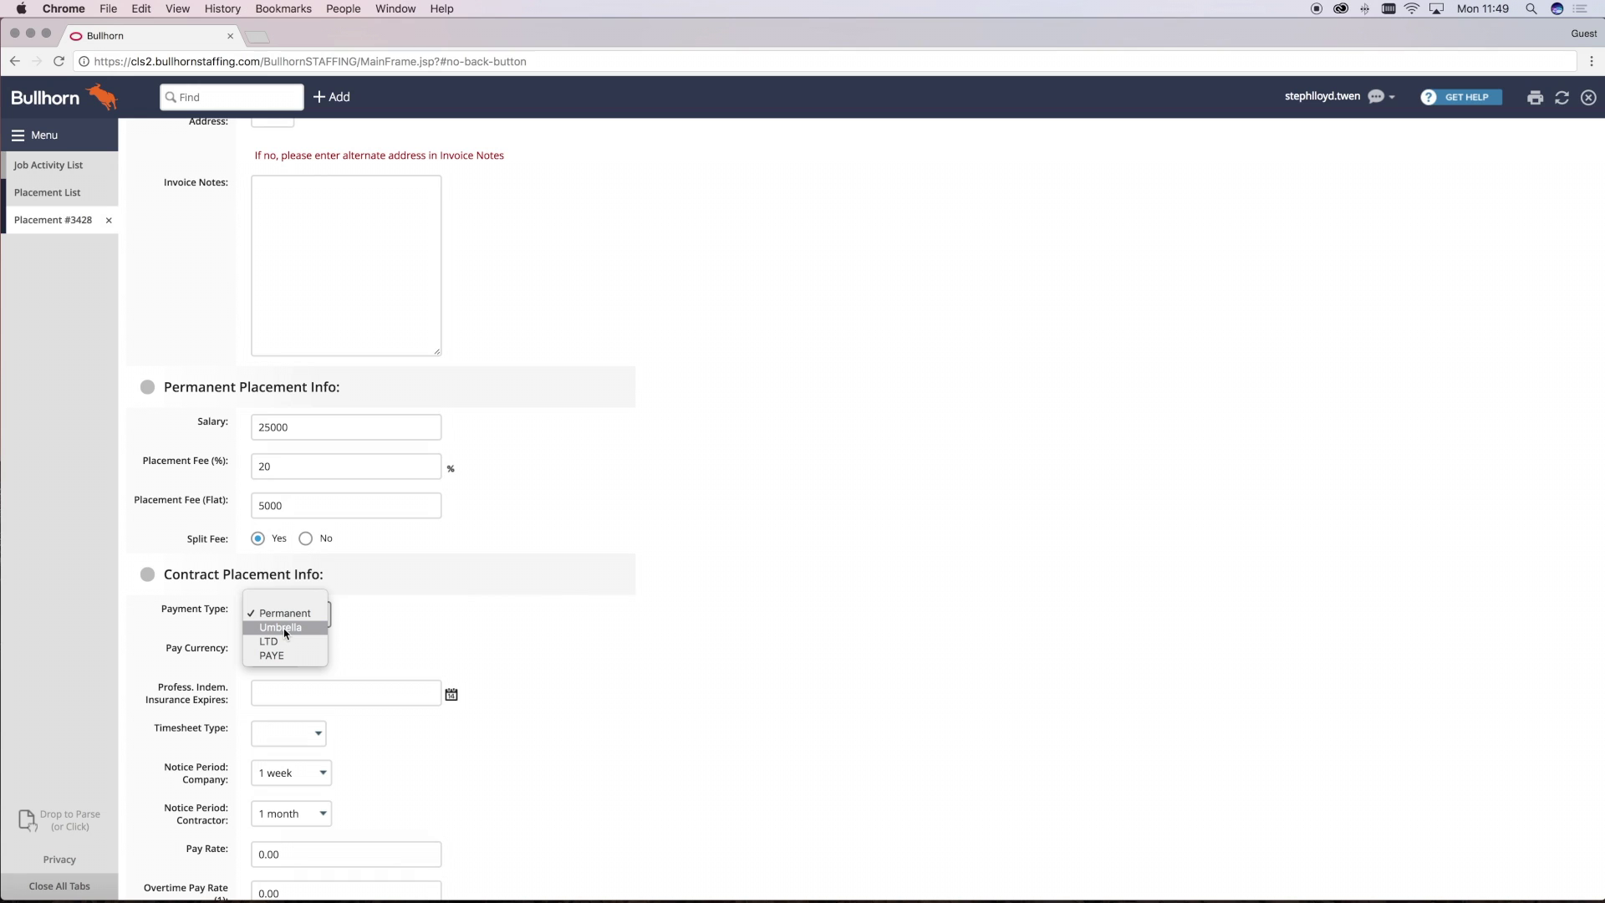
left_click(285, 641)
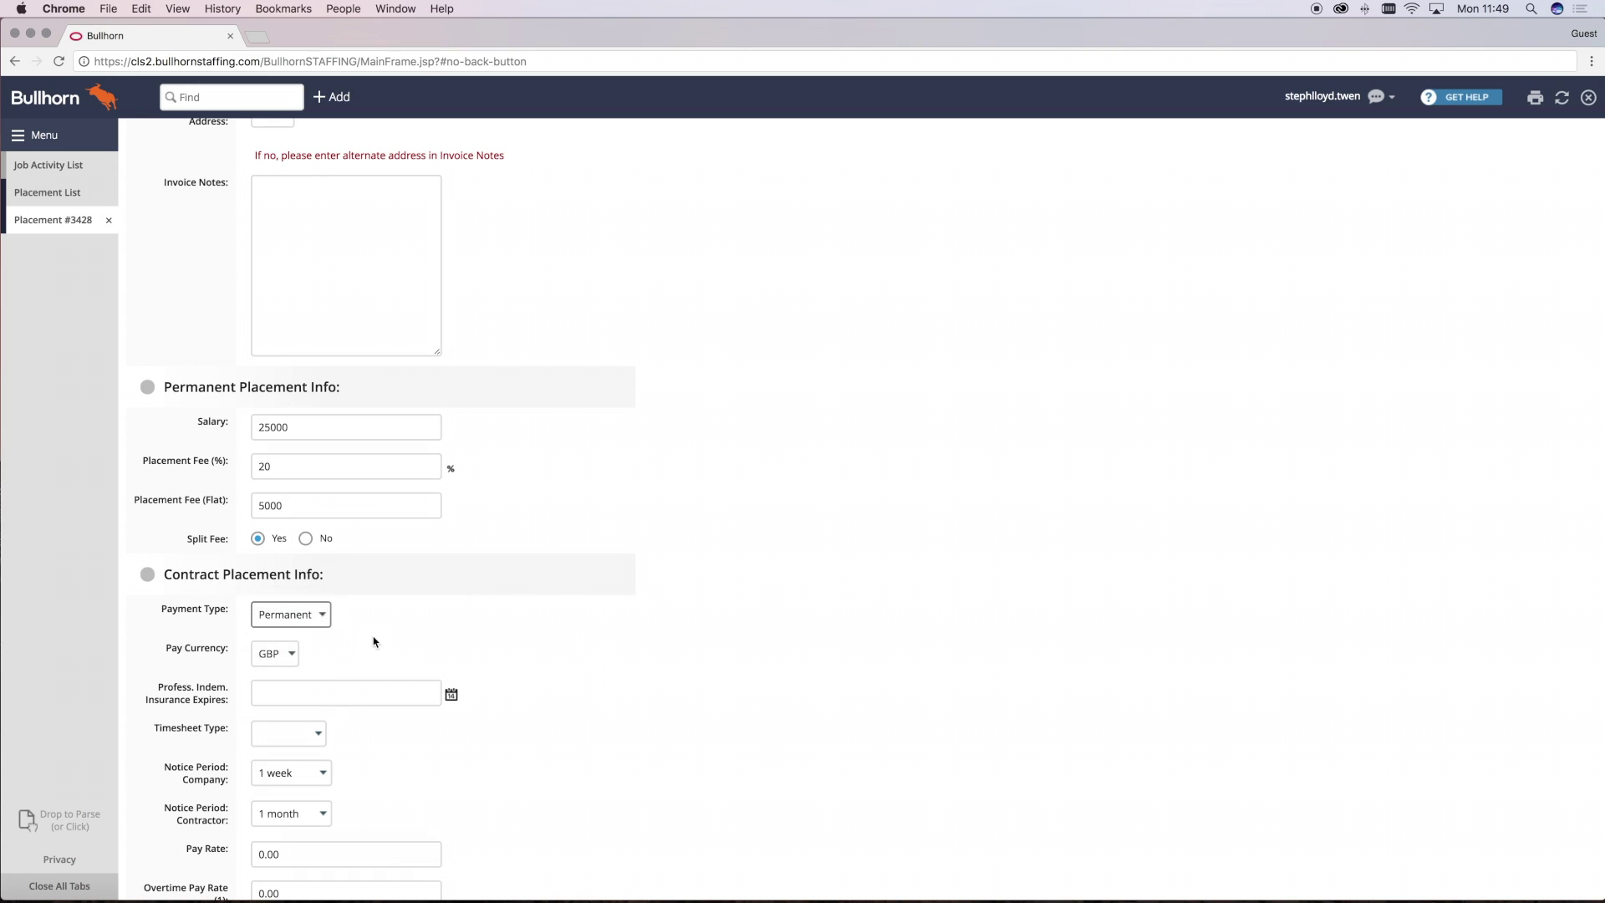
left_click(291, 655)
left_click(290, 654)
left_click(275, 734)
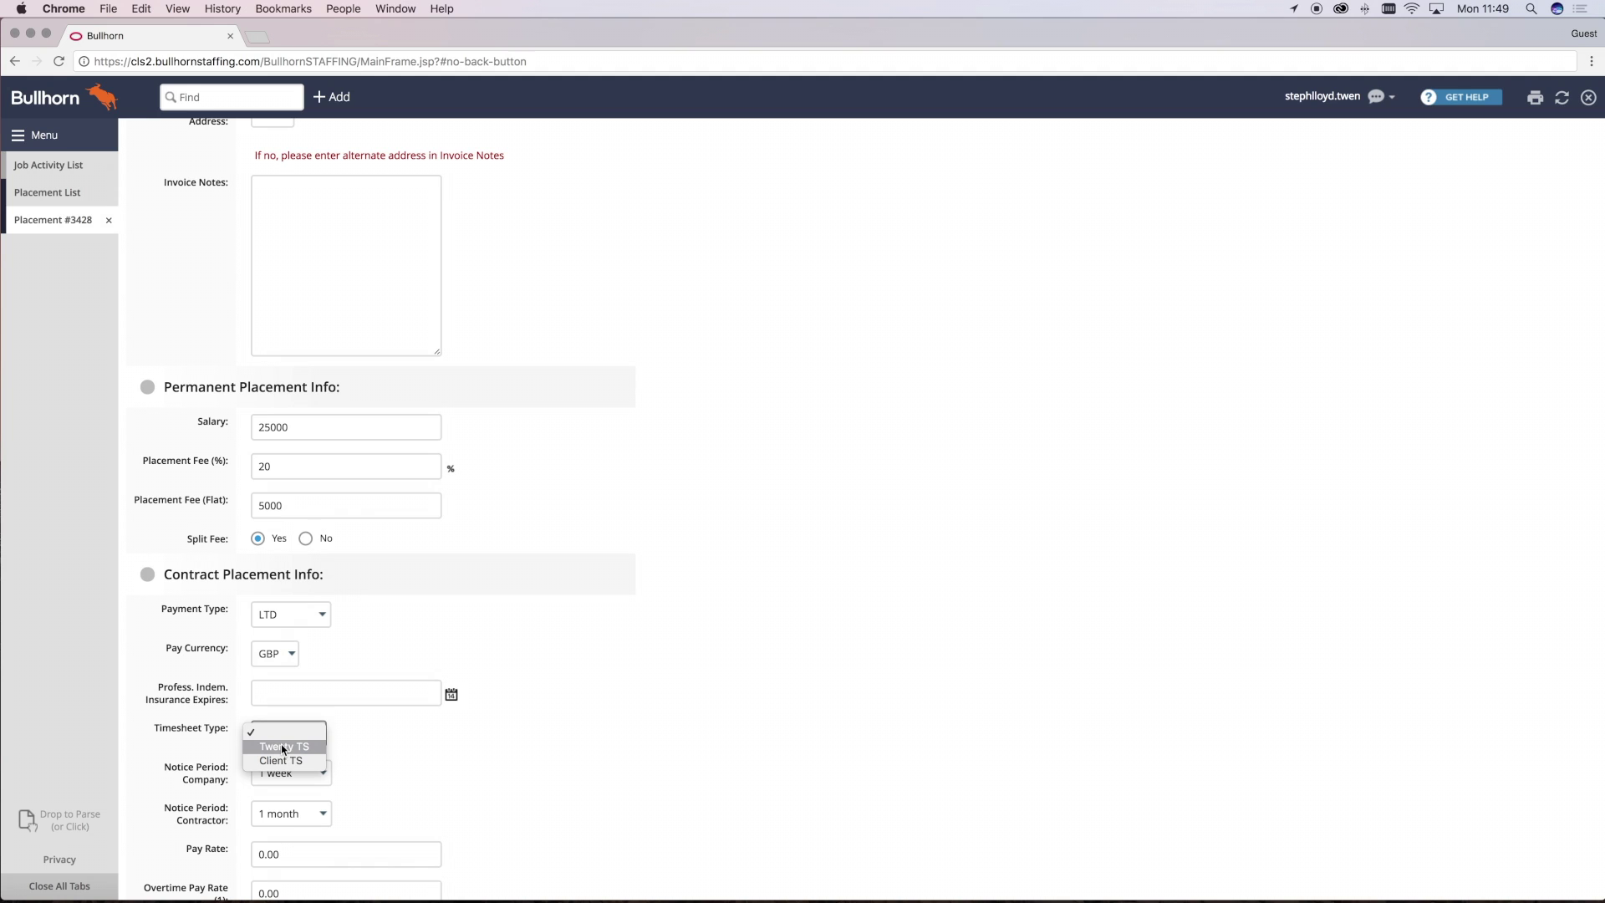
left_click(282, 747)
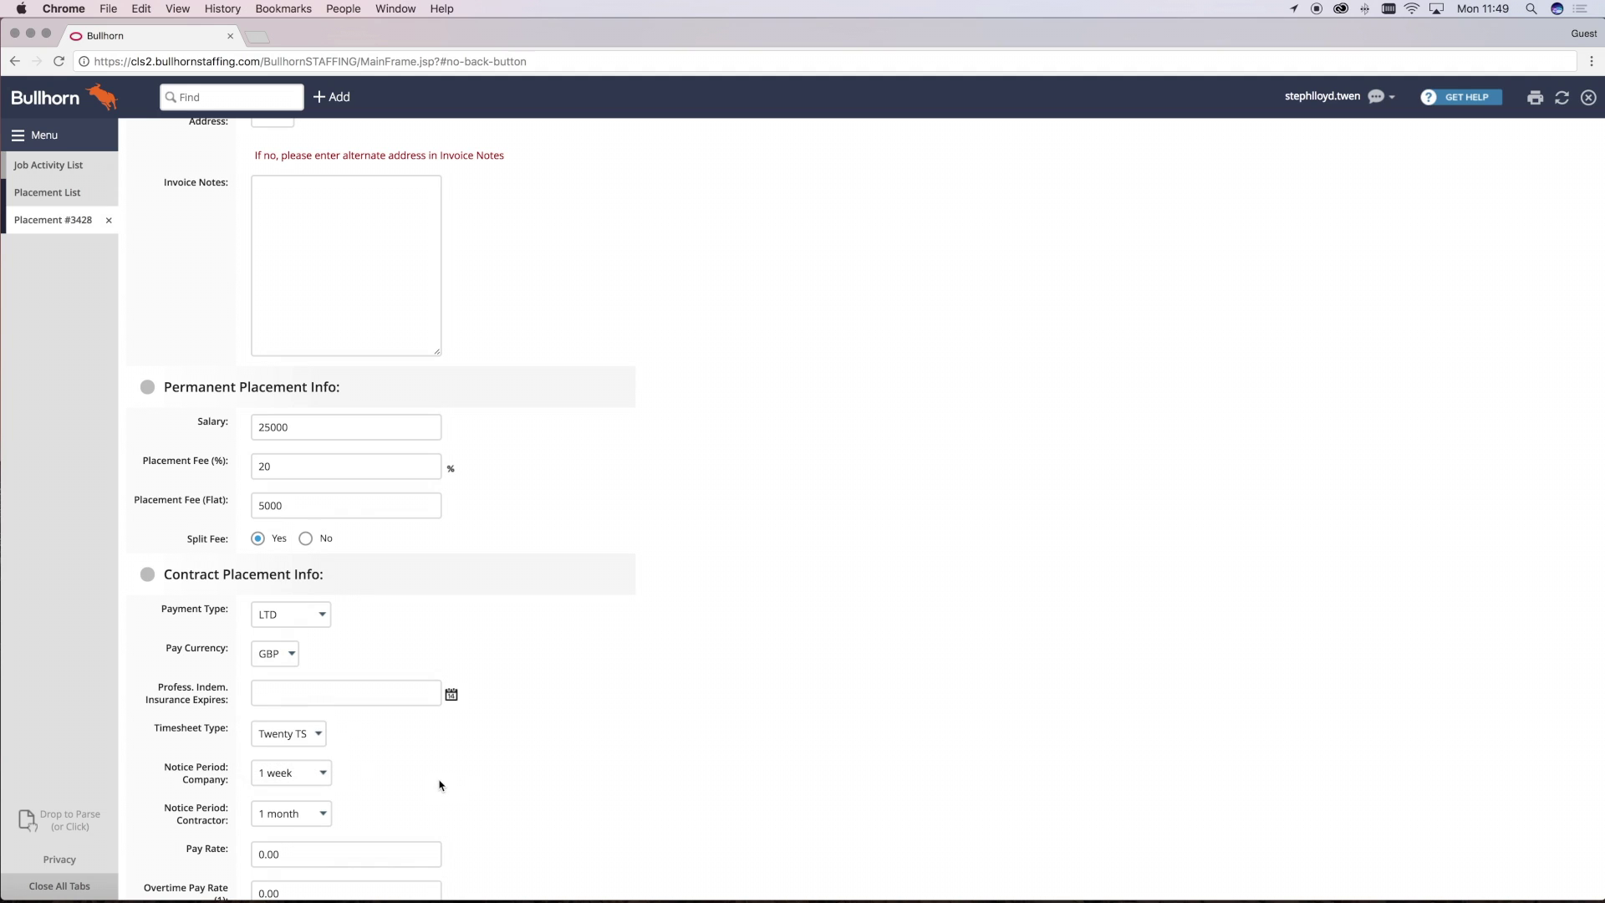
scroll(441, 785, "down", 1)
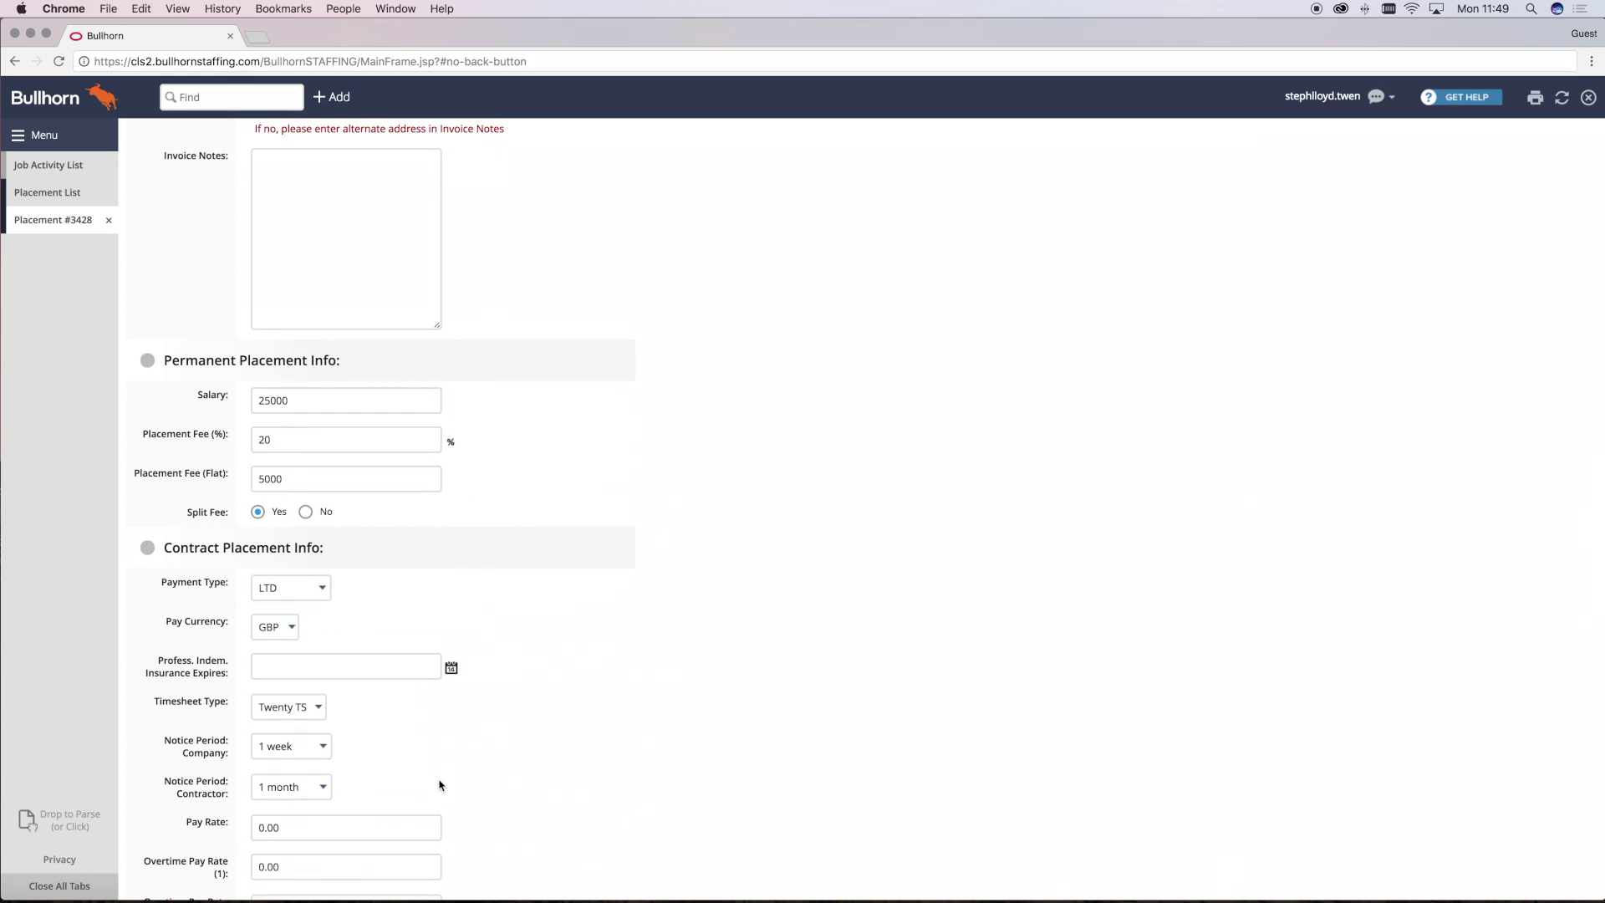
scroll(441, 785, "down", 5)
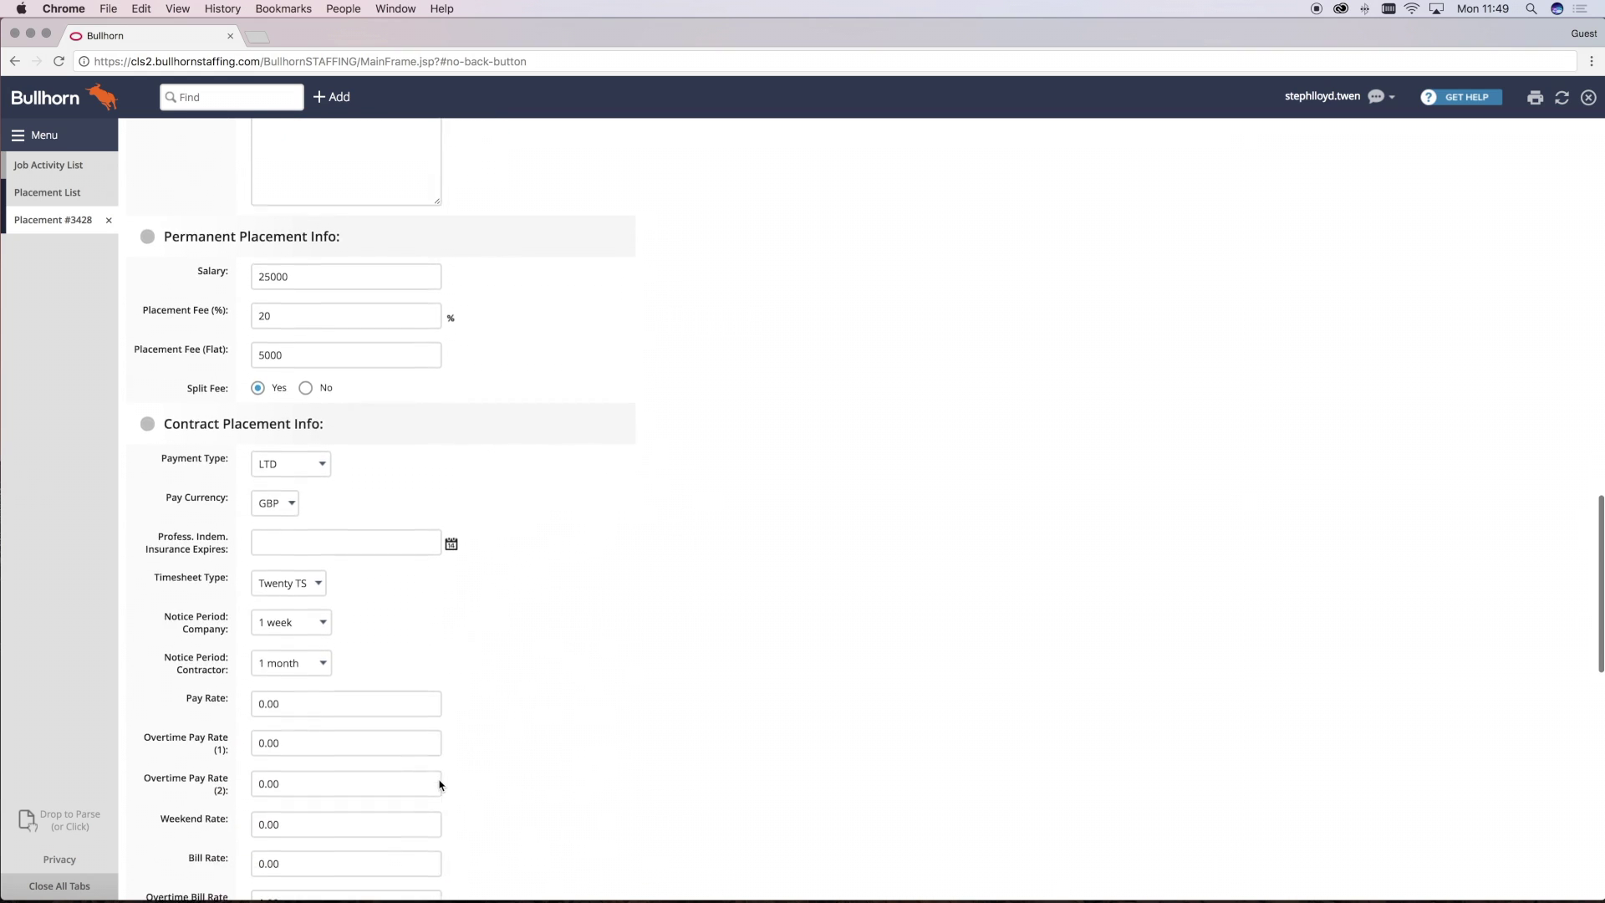
scroll(441, 785, "down", 1)
Step: Replace the 0.00 pay rate with 600 so pay and bill rates read 600
left_click(301, 628)
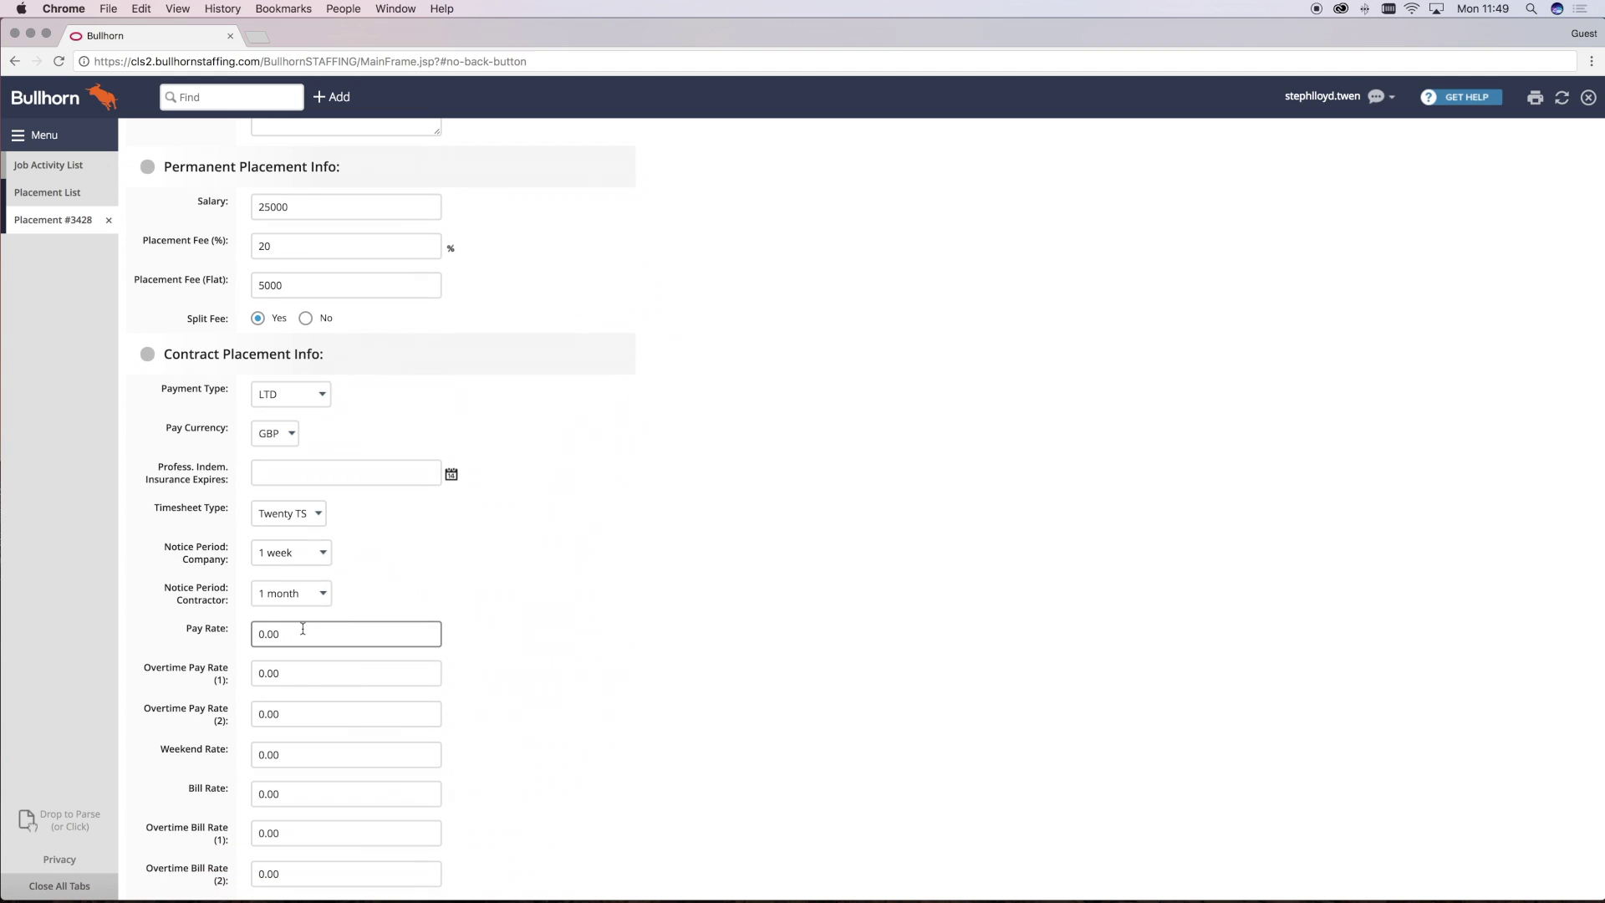
left_click_drag(301, 630, 242, 628)
type("600")
double_click(537, 699)
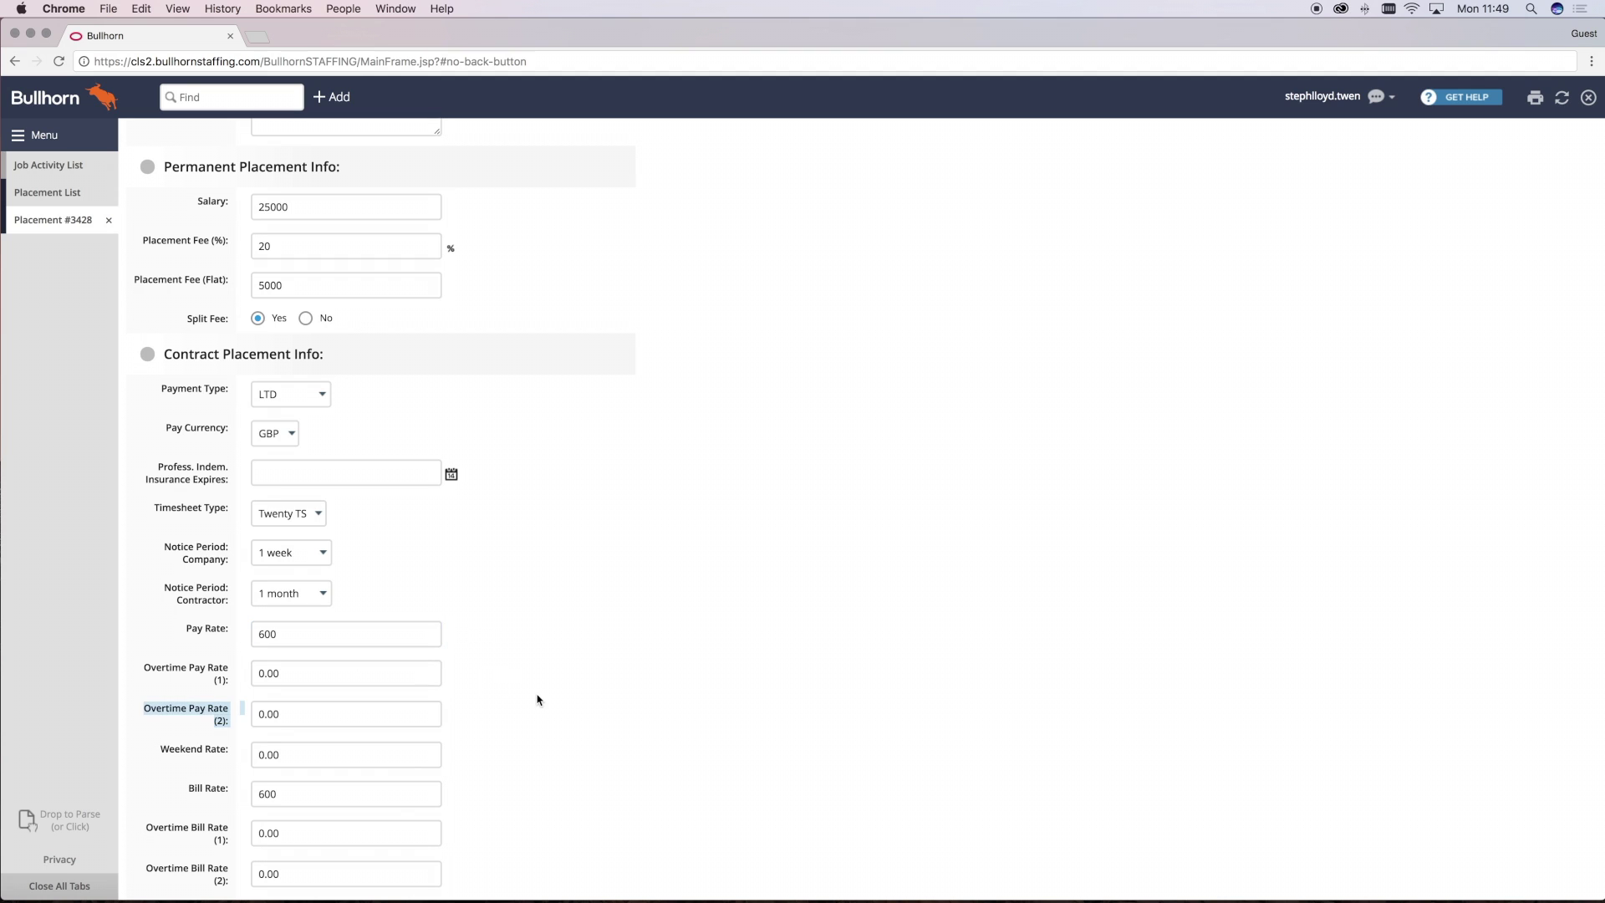
scroll(537, 699, "down", 3)
left_click(352, 696)
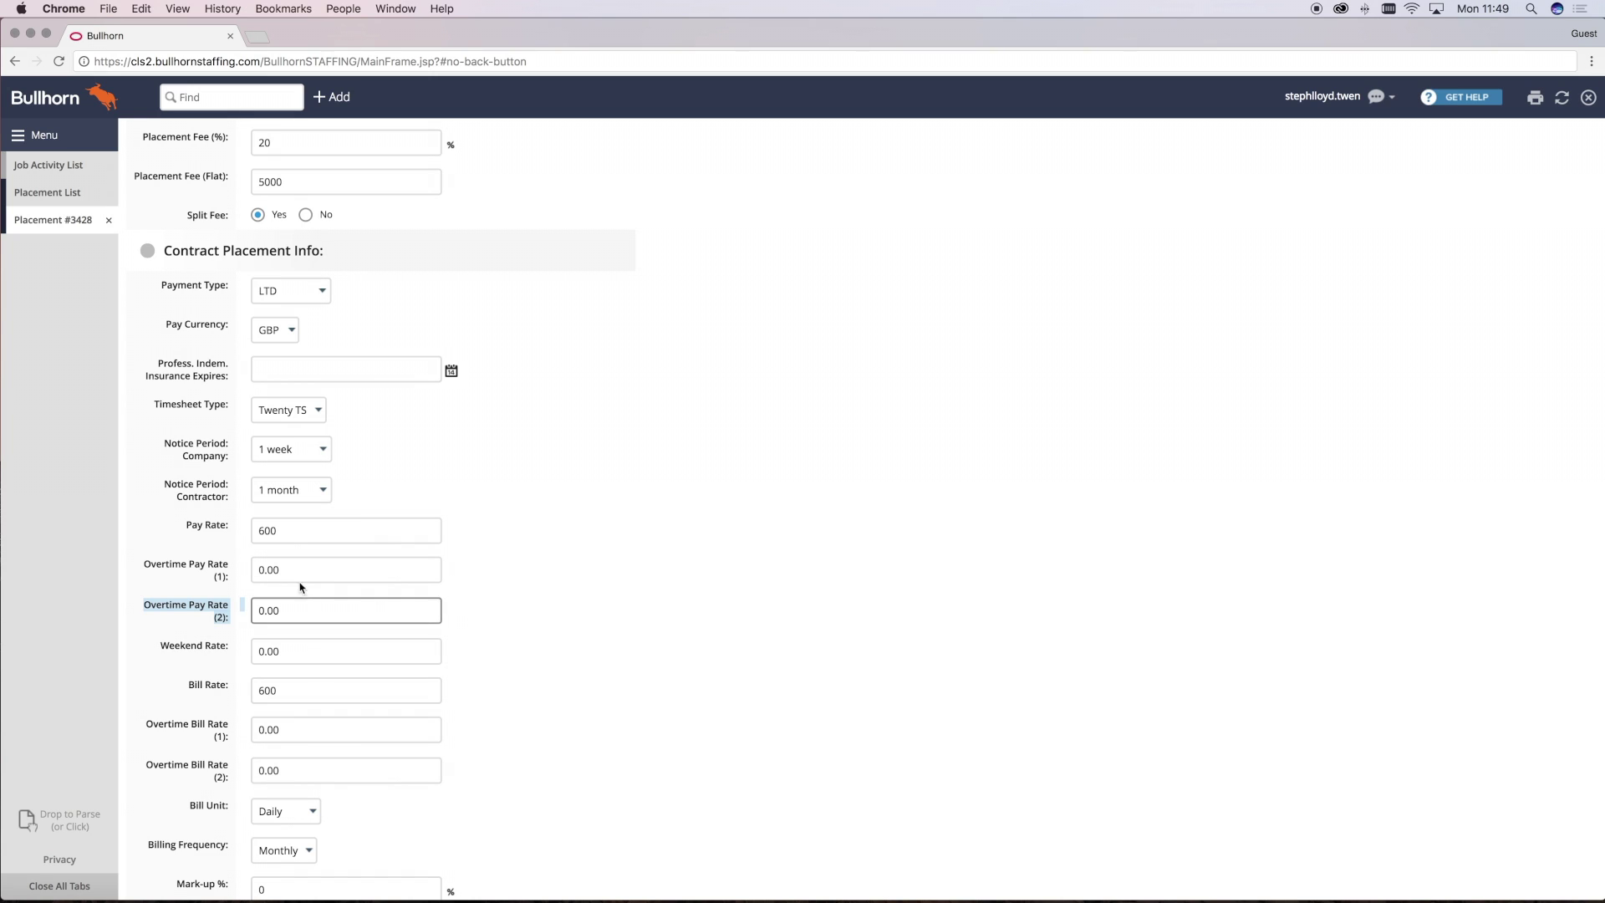
left_click(291, 533)
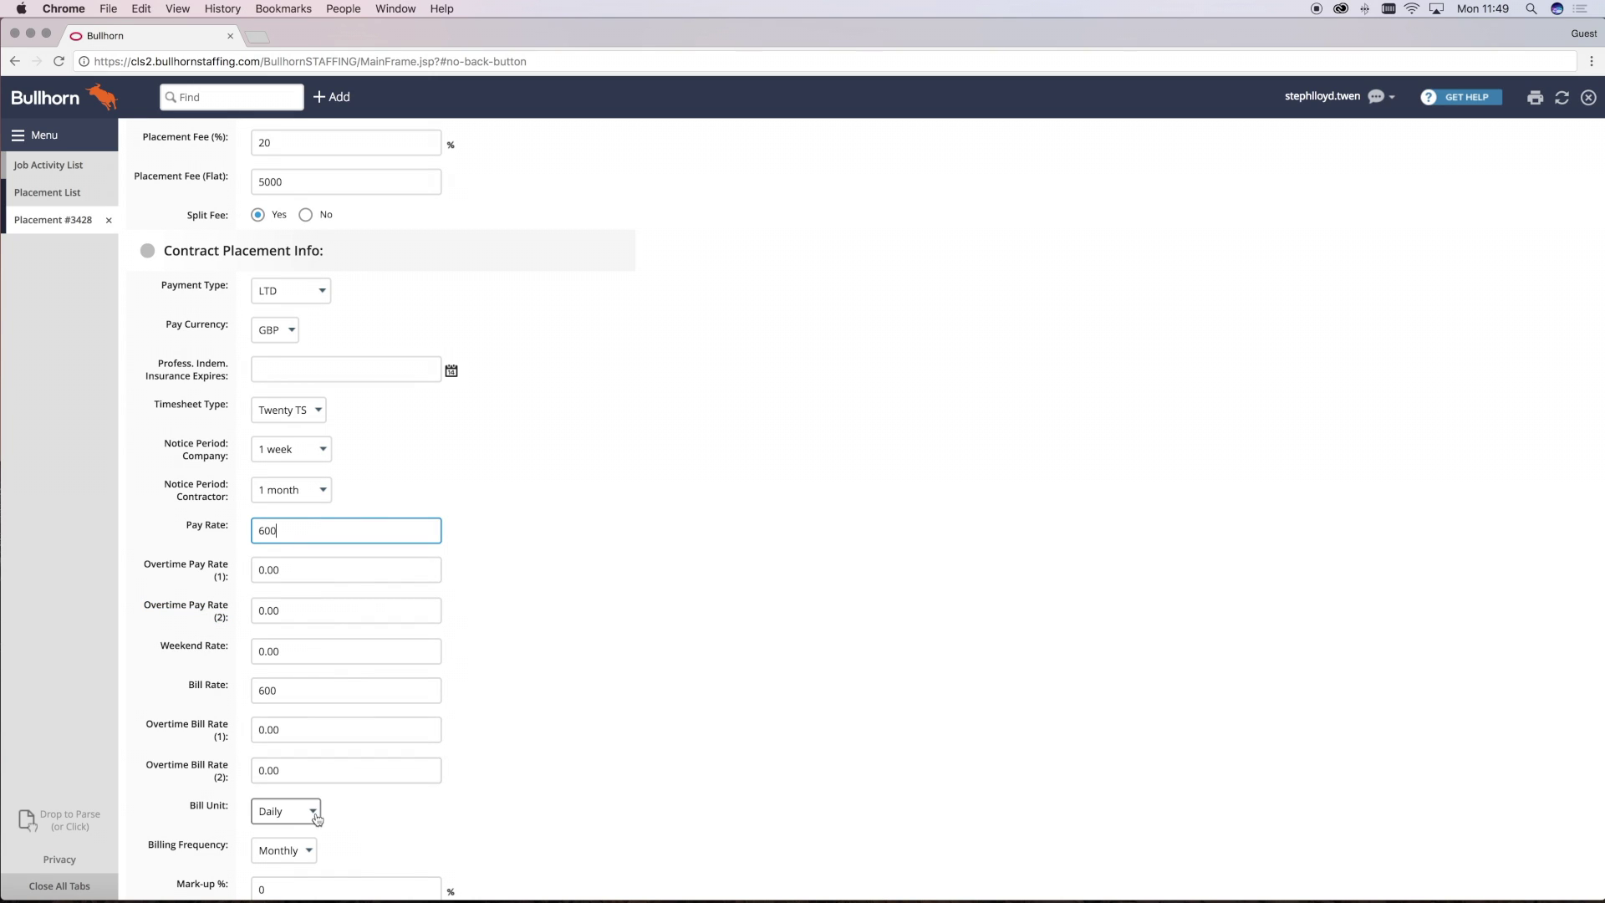
Step: Set billing frequency to Weekly and keep the bill unit as Daily
left_click(312, 848)
left_click(308, 834)
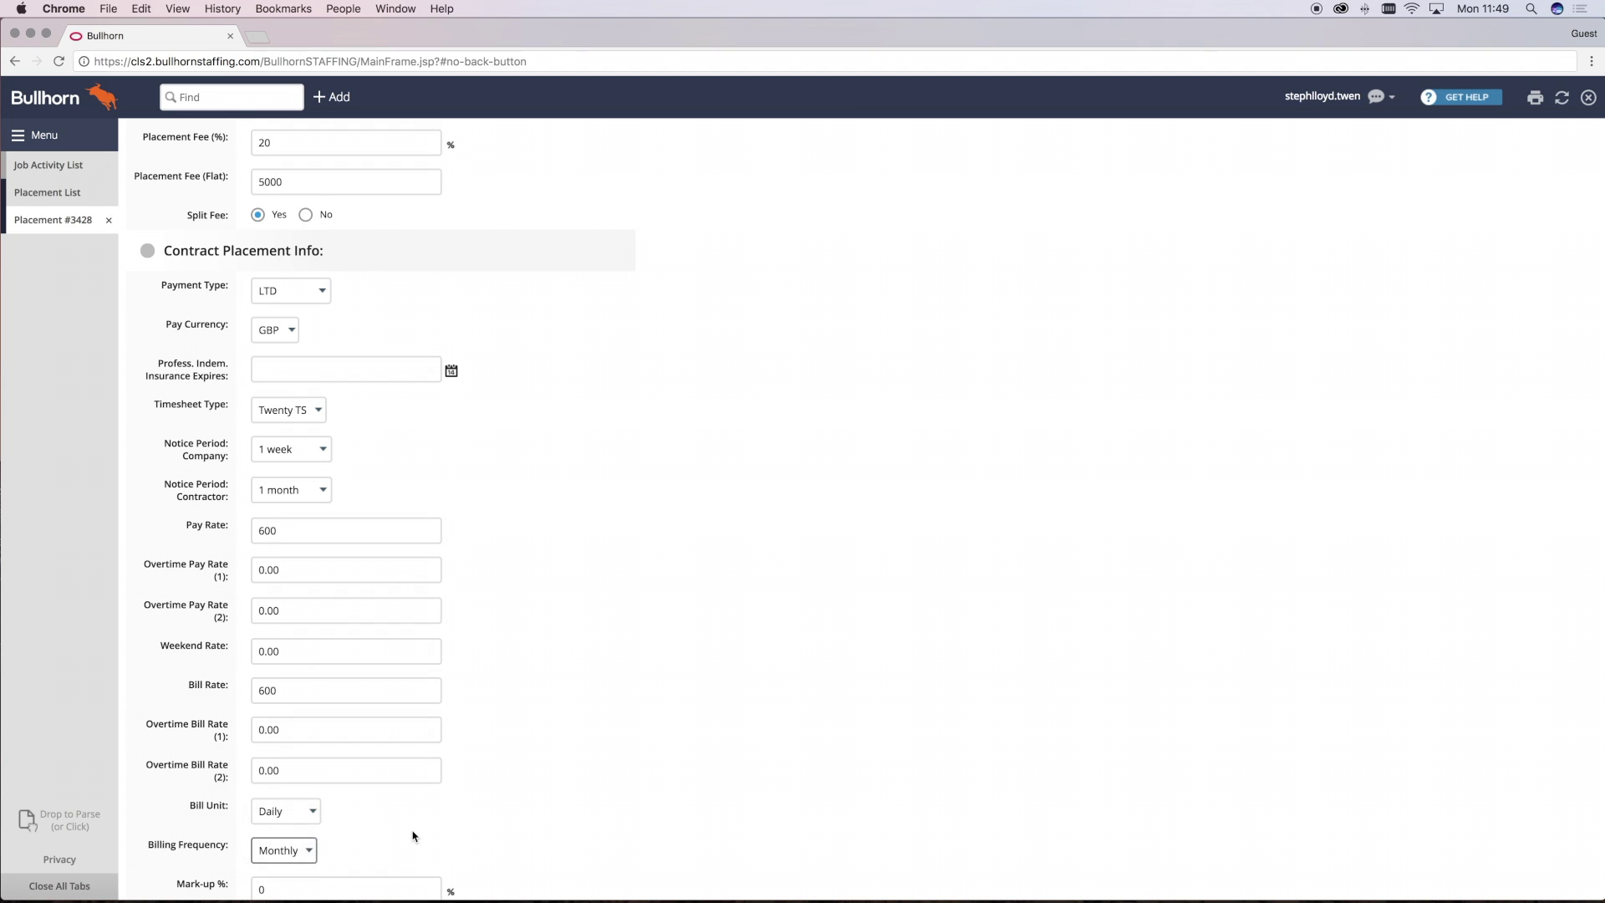
scroll(412, 832, "down", 2)
left_click(287, 726)
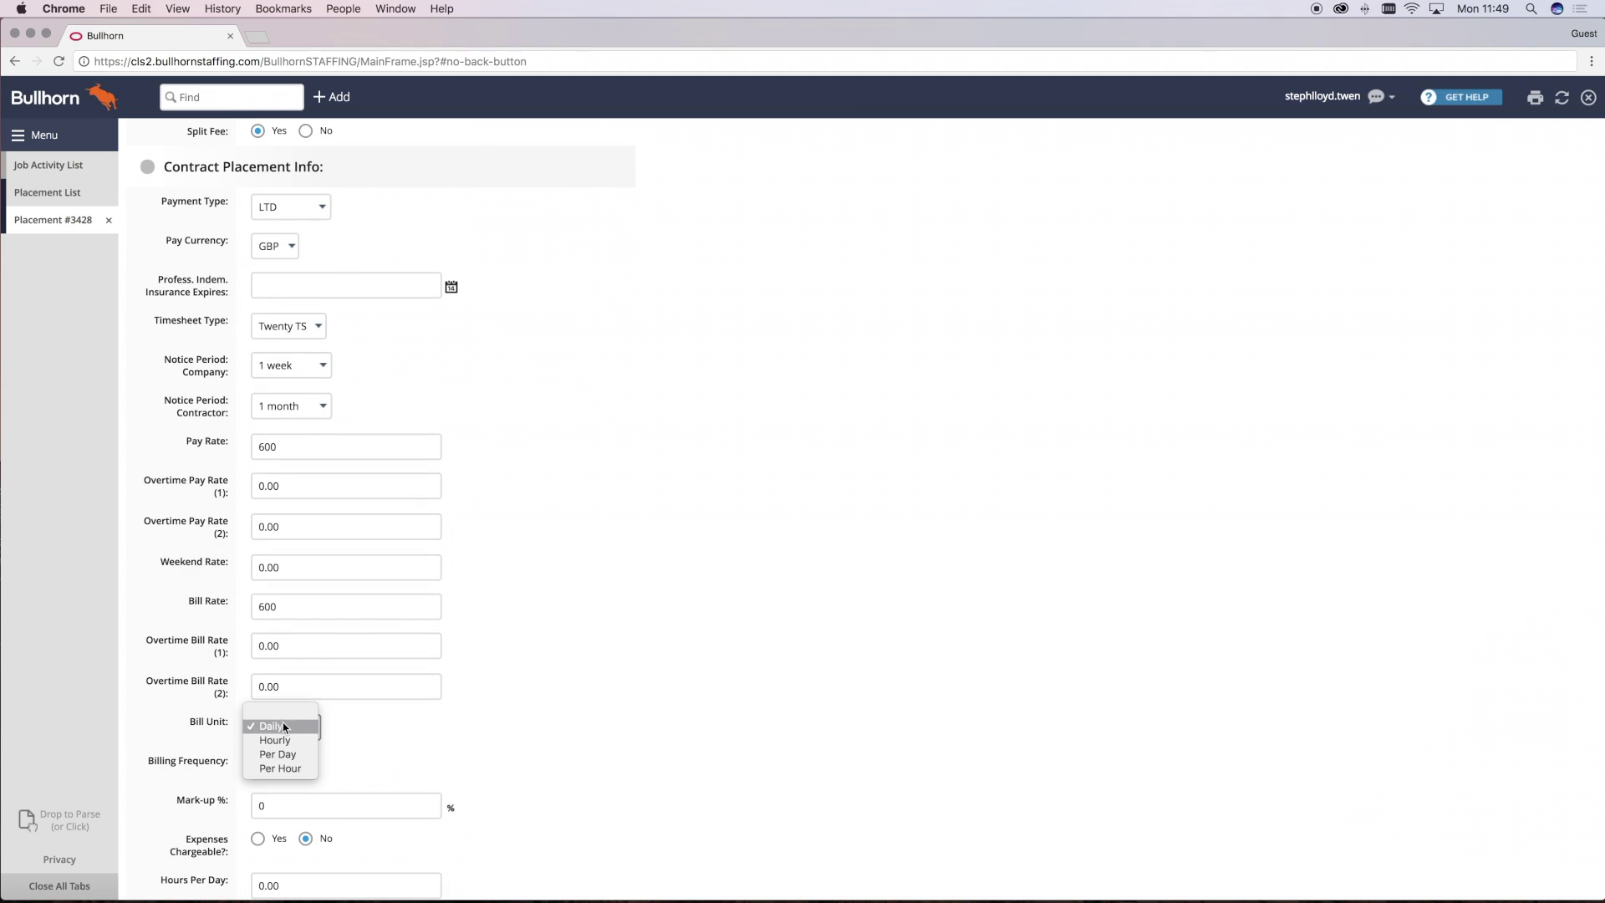
left_click(289, 733)
scroll(403, 748, "down", 4)
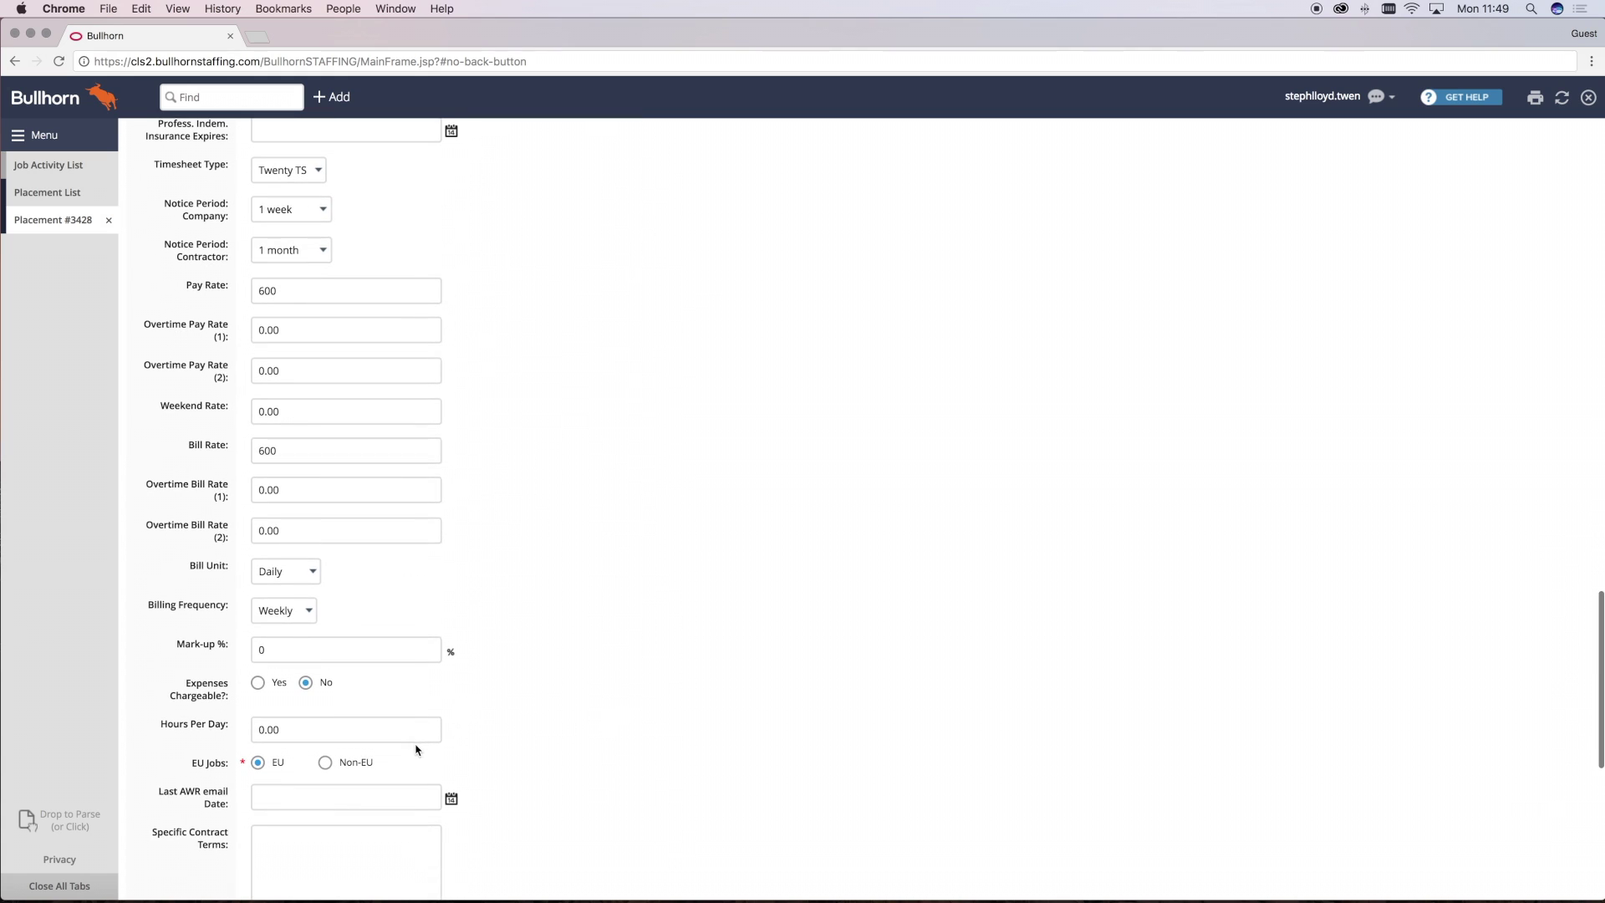
left_click(309, 658)
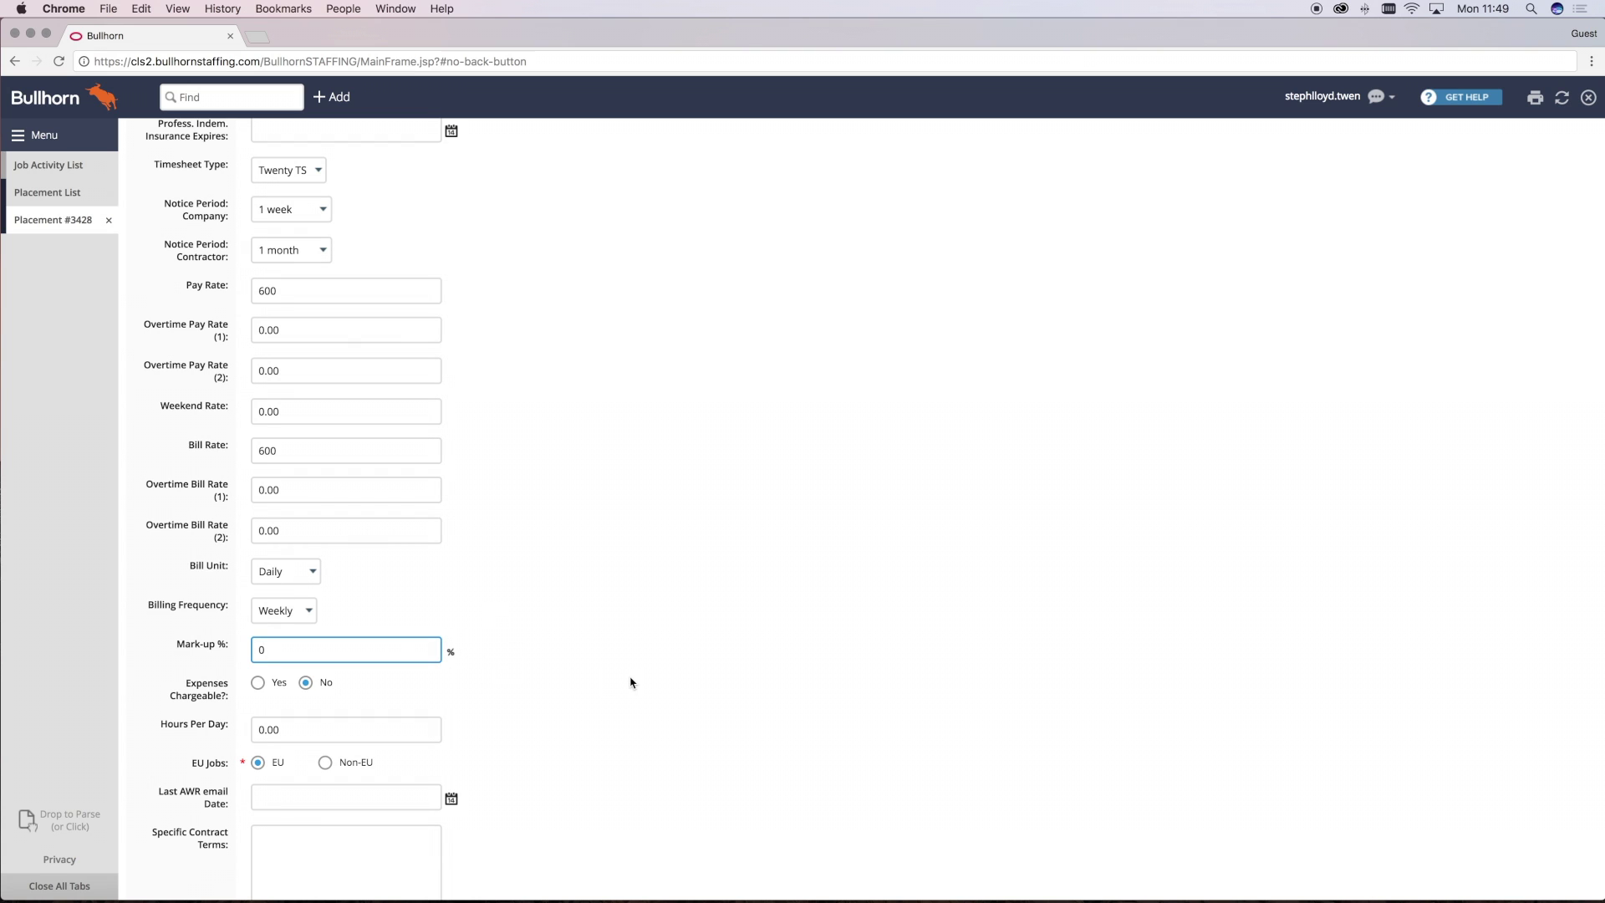
scroll(631, 683, "down", 10)
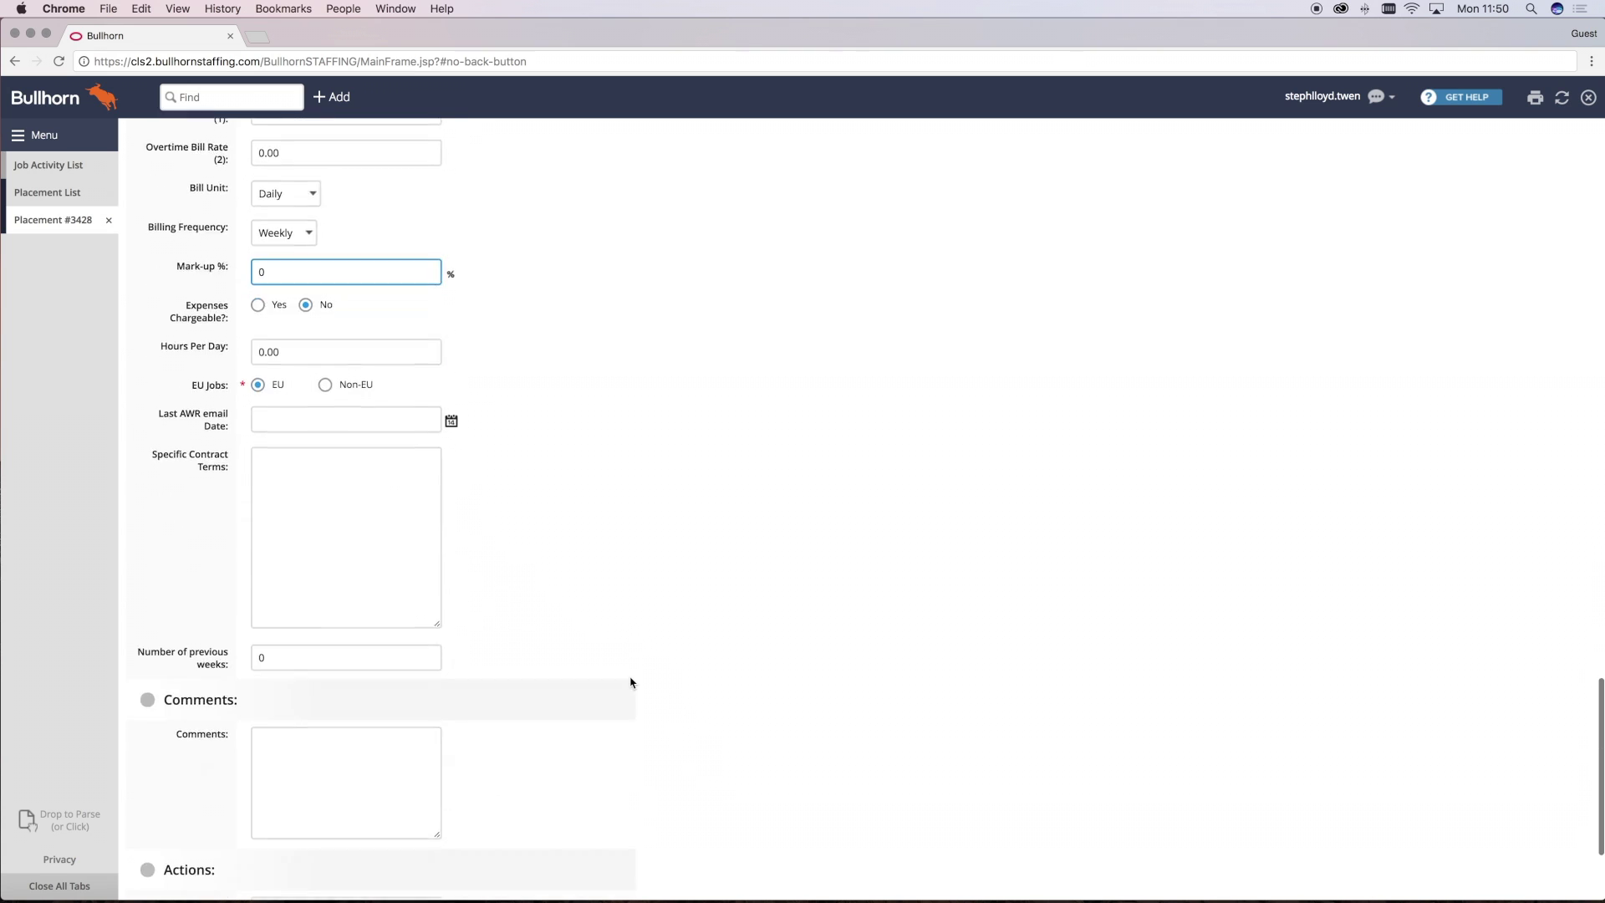
Step: Save Placement #3428 with its contract changes
left_click(614, 850)
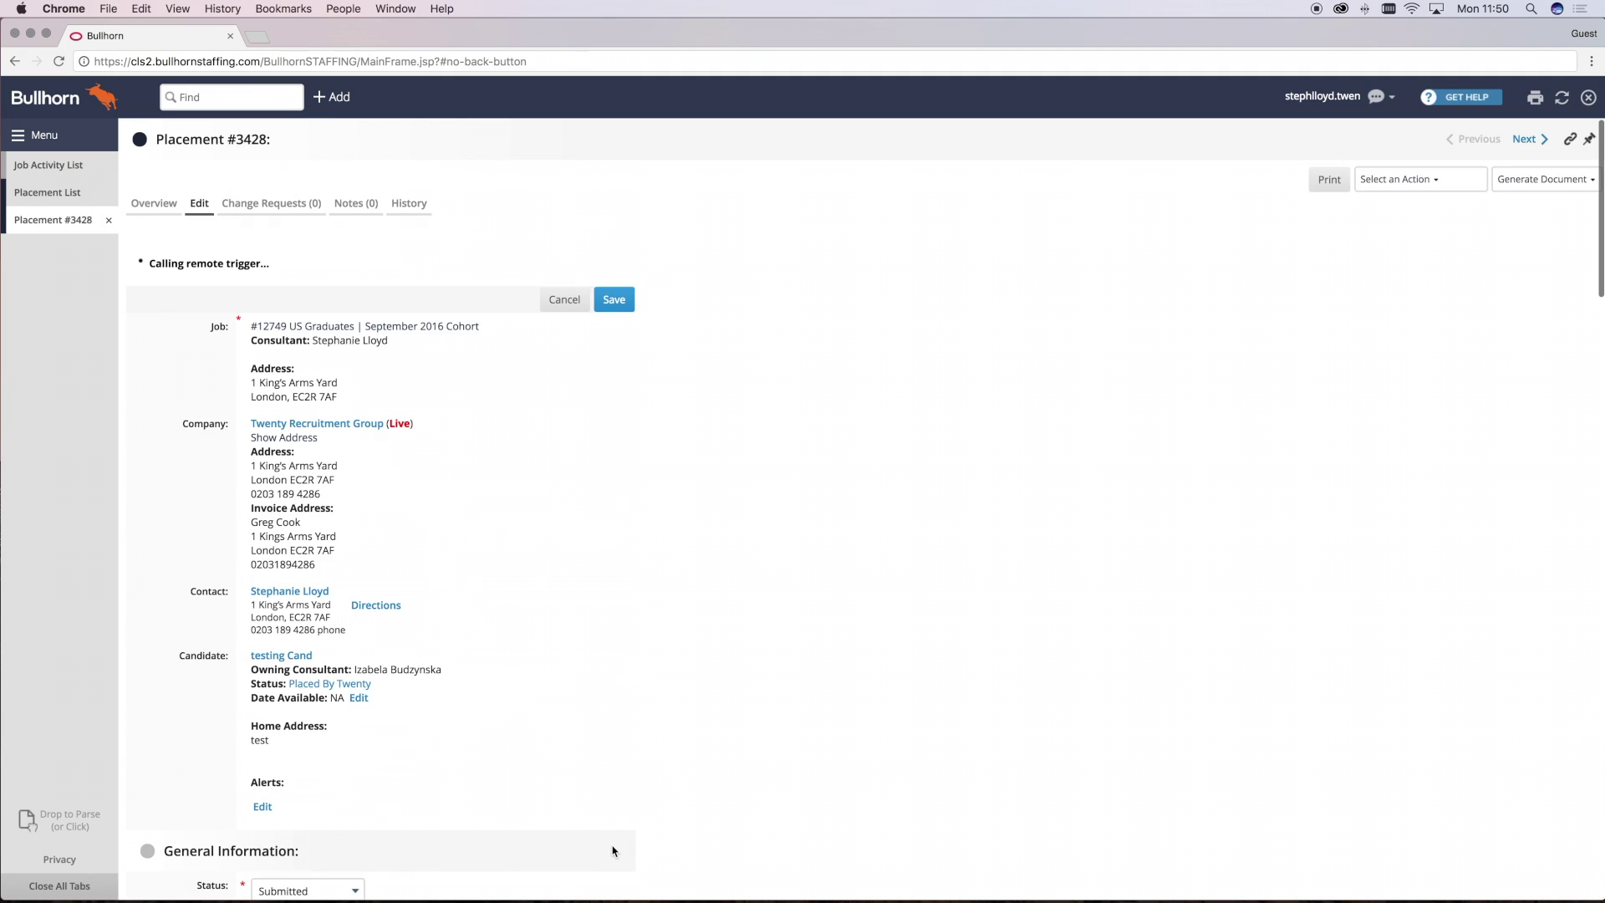